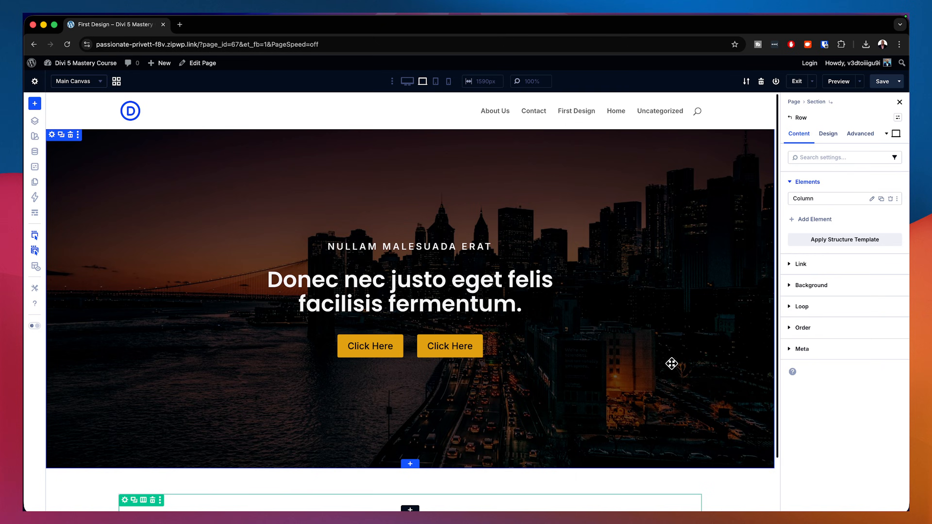
Delete the hero section and the empty section below it, and insert a new single-column row.
left_click(70, 135)
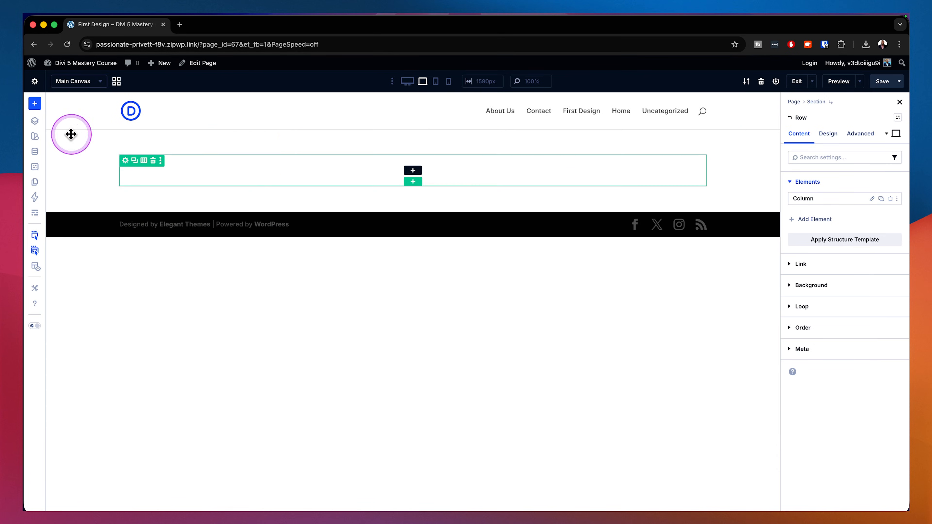
left_click(72, 136)
left_click(413, 161)
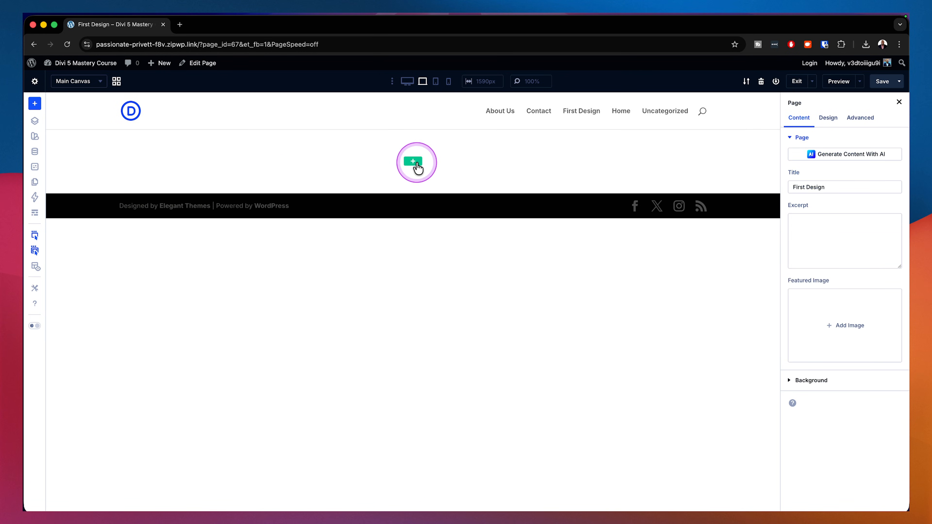
left_click(350, 173)
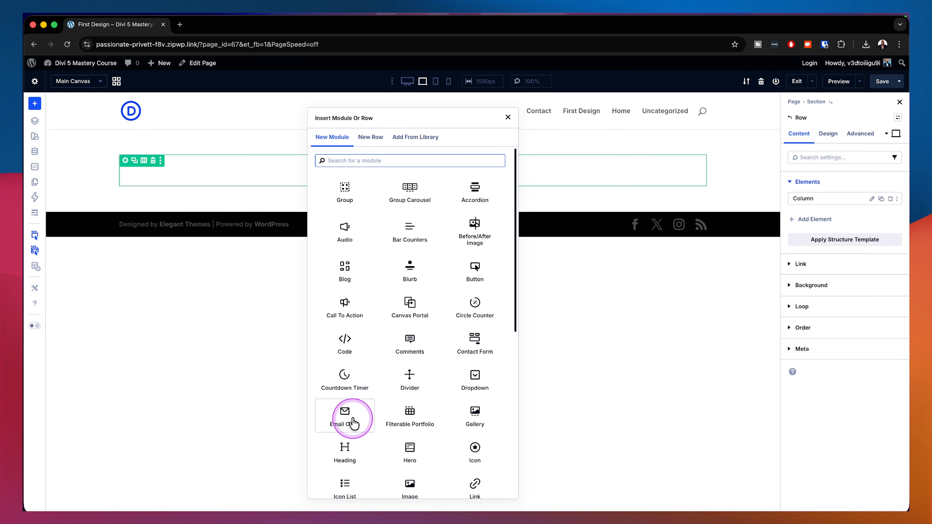
Add a Text module to the new row's column and a Heading module below it.
left_click(373, 406)
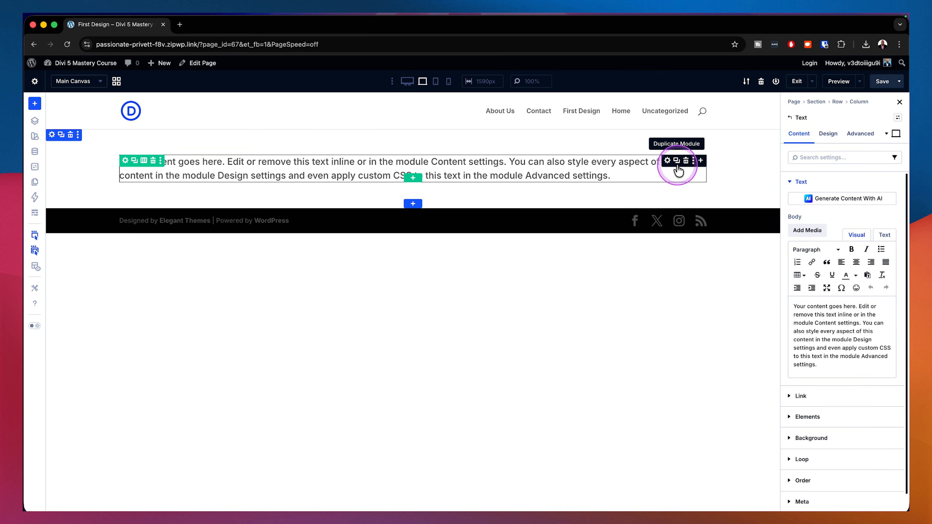
left_click(702, 162)
left_click(632, 454)
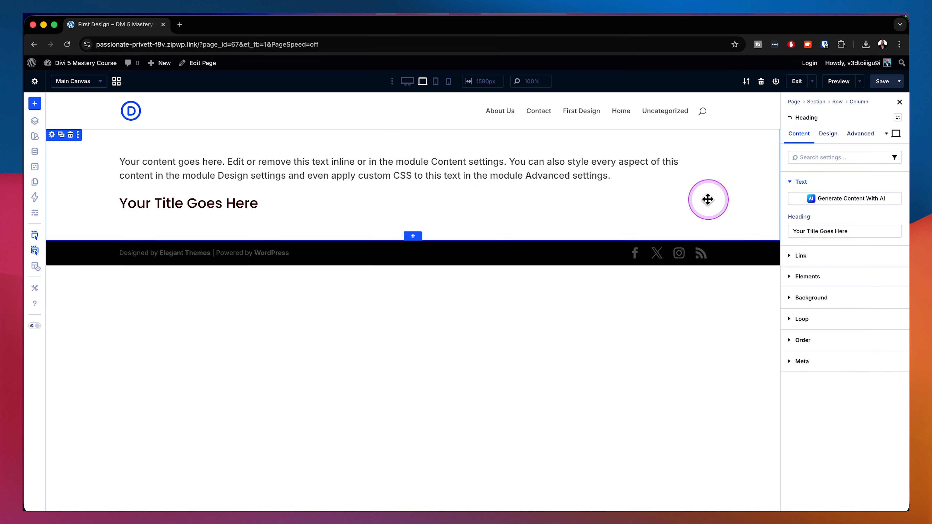
Add a Group module below the heading and place a Button module inside it.
left_click(700, 203)
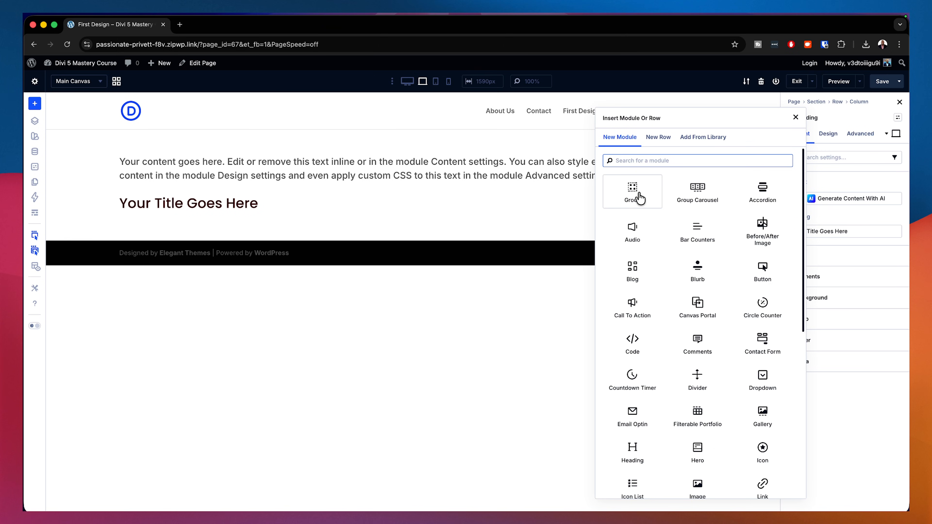
left_click(636, 199)
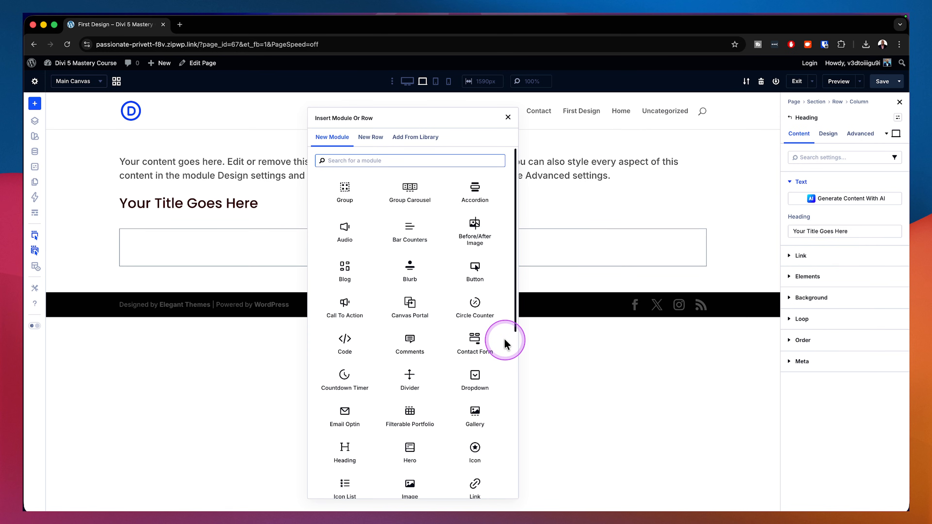
left_click(474, 264)
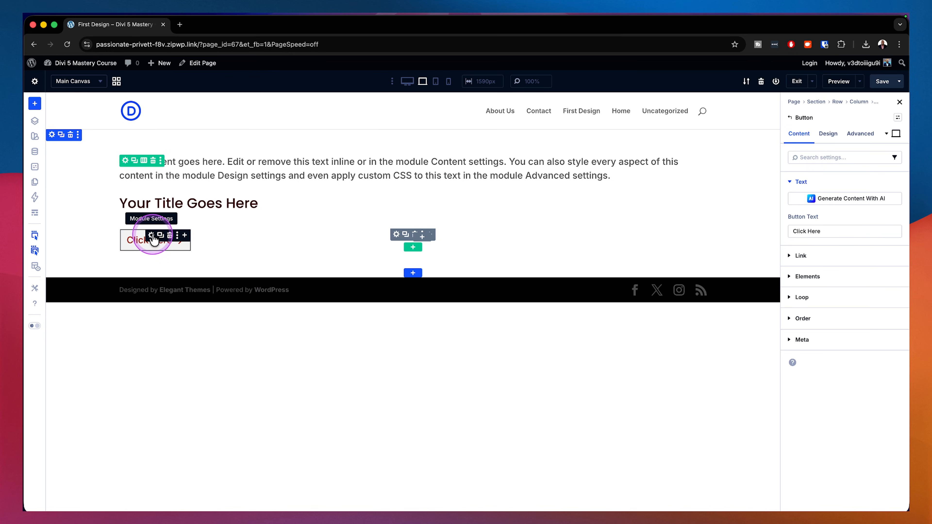
Assign the Button Main preset to the button and duplicate the button within the group.
left_click(898, 120)
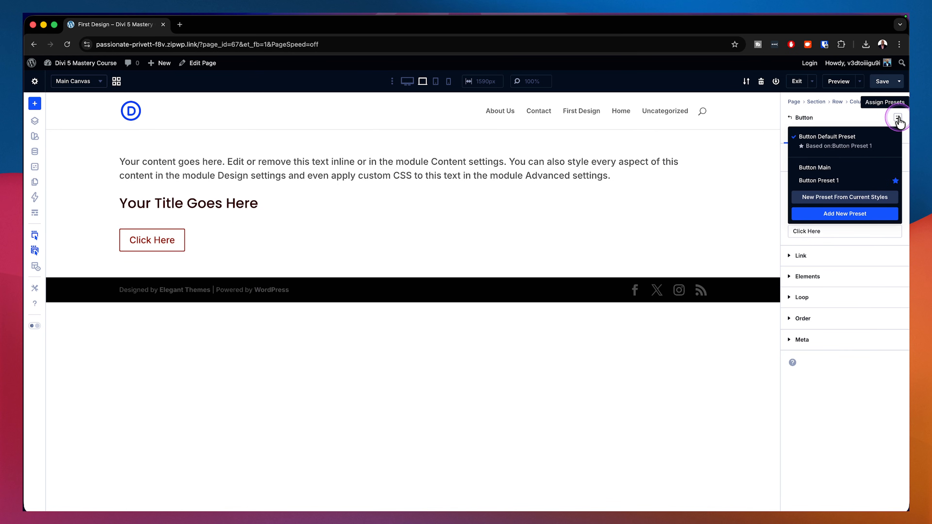
left_click(824, 167)
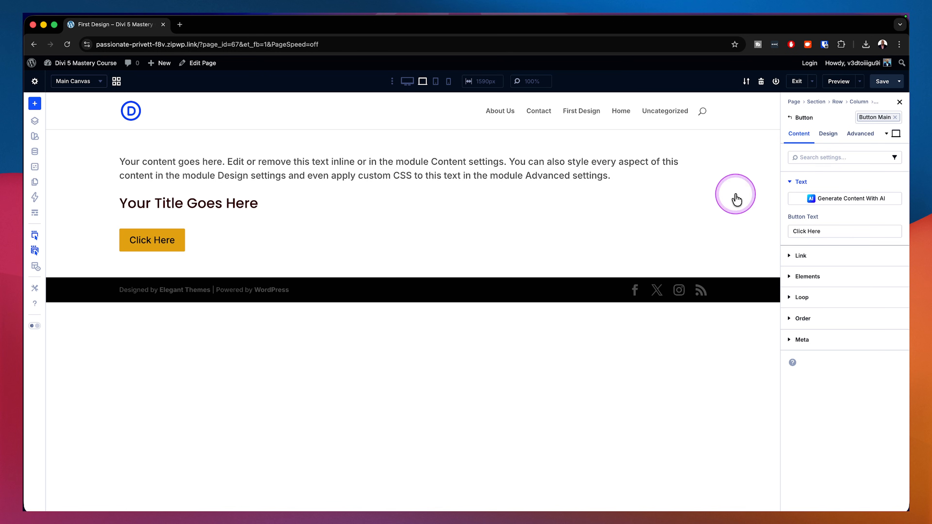
left_click(161, 236)
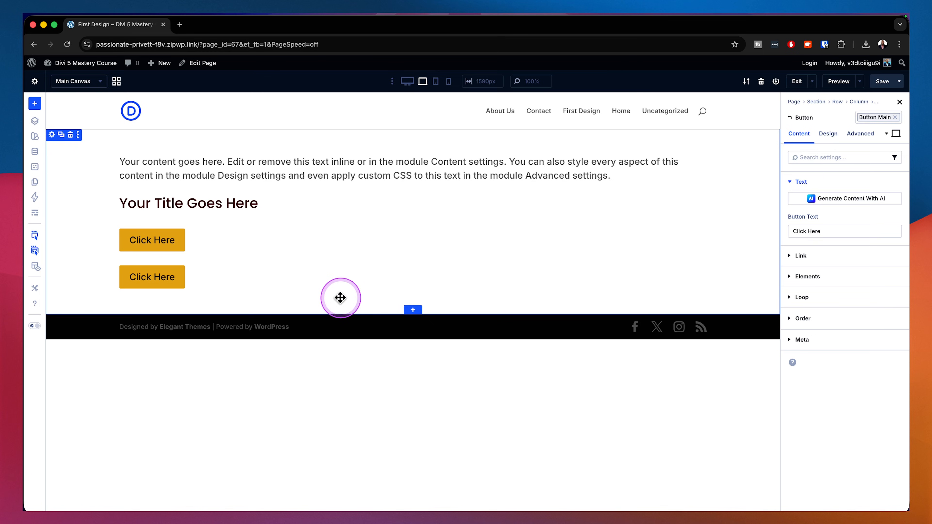
Set the layout direction of the group holding the two buttons to Row.
left_click(295, 248)
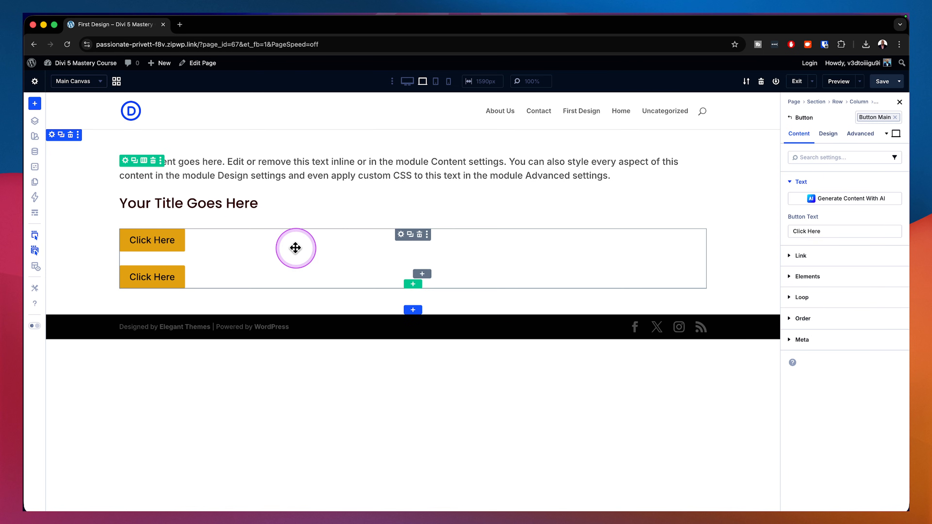
left_click(399, 237)
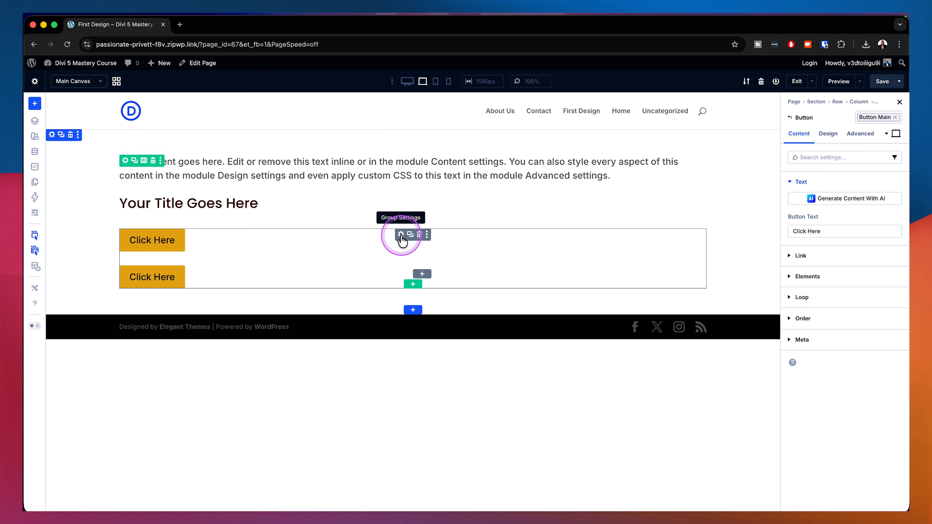
left_click(401, 236)
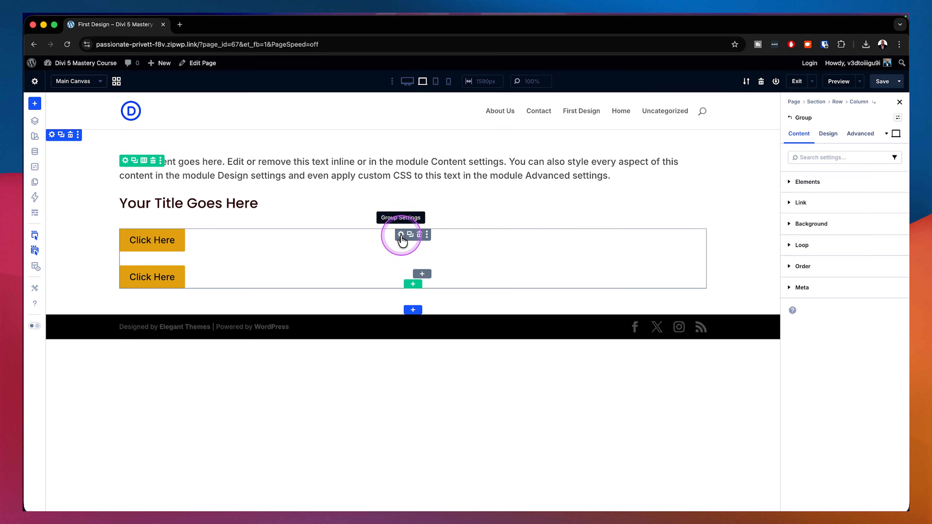
left_click(832, 135)
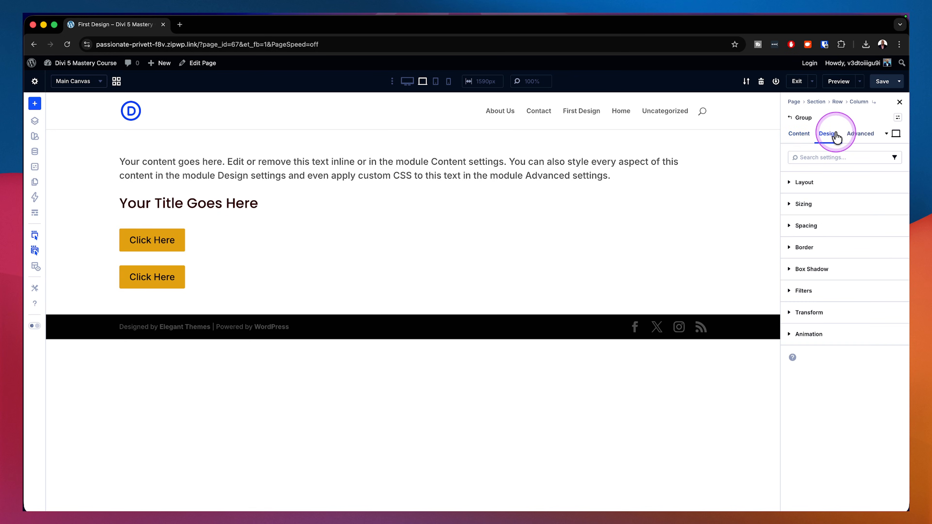
left_click(830, 187)
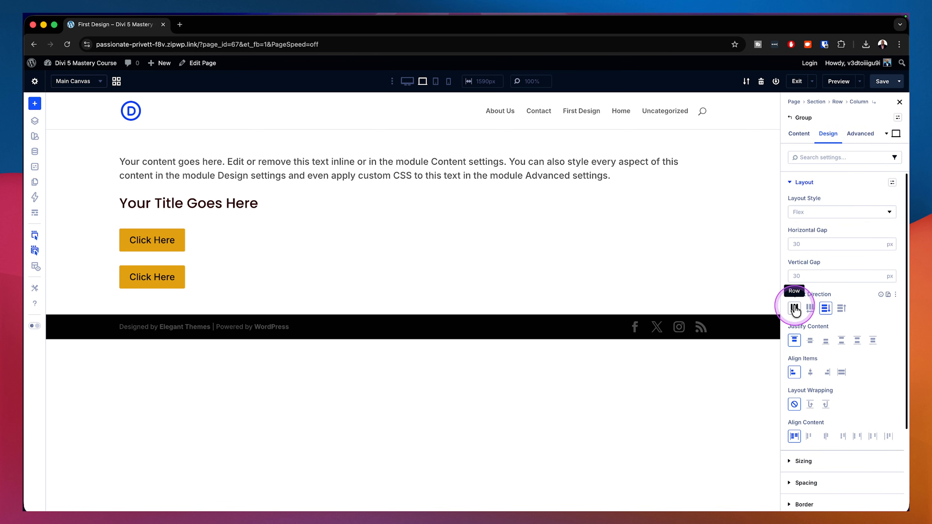
left_click(794, 309)
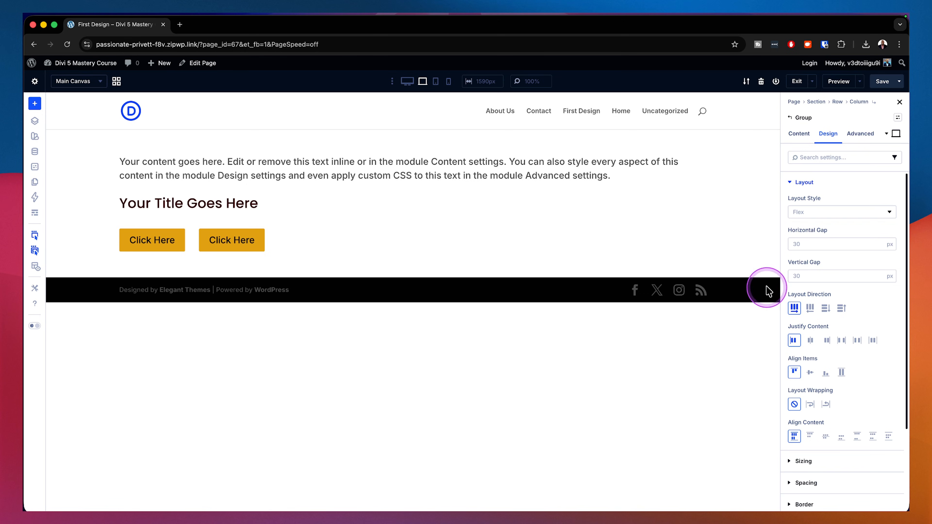
left_click(790, 184)
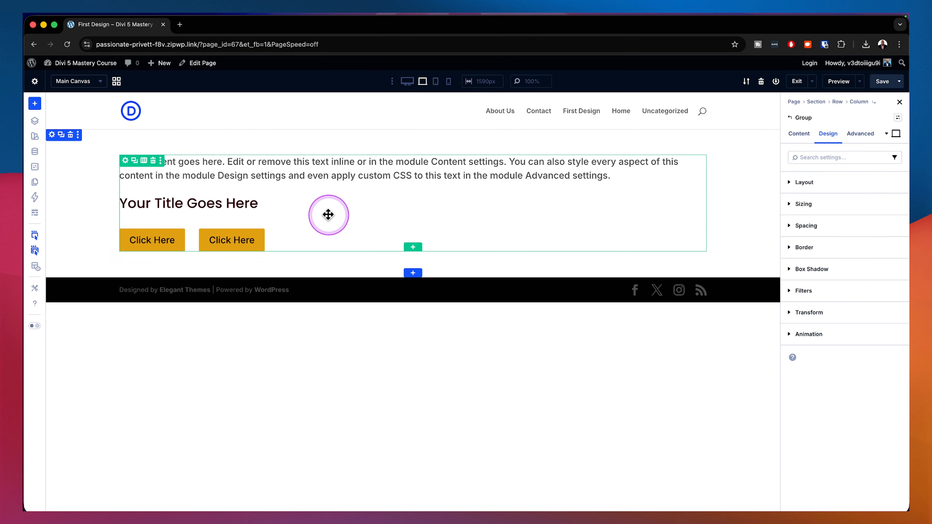
Open lorem2.com in a new browser tab and copy the sentence "Quisque volutpat mattis eros.".
left_click(181, 25)
type("lorem")
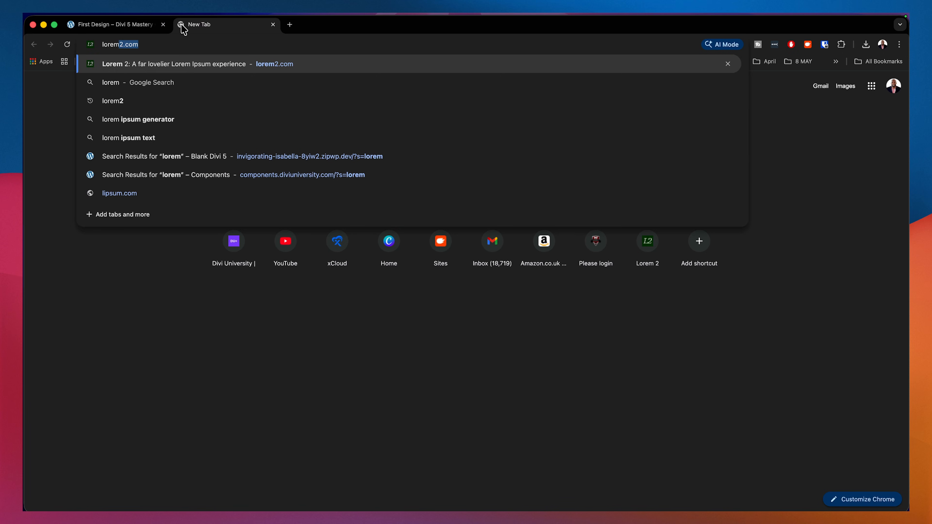
key("Return")
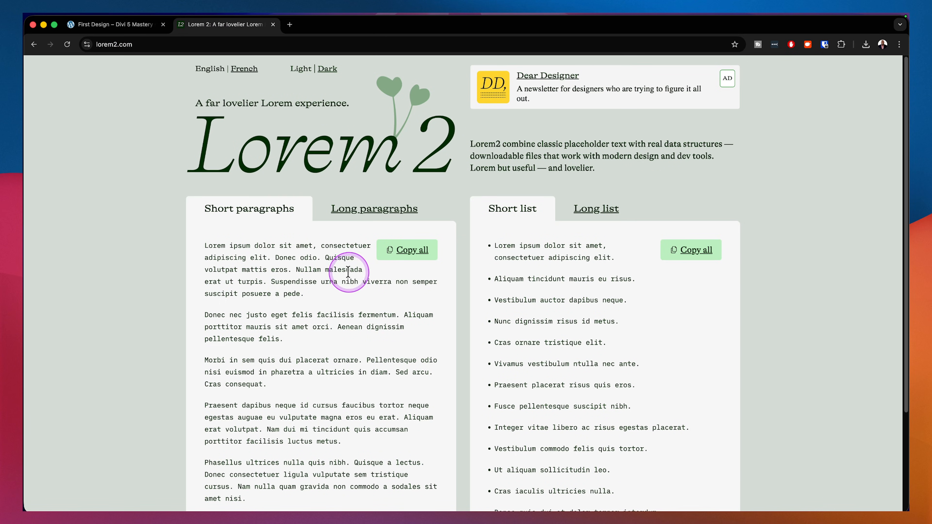
left_click_drag(325, 256, 299, 272)
key("super+c")
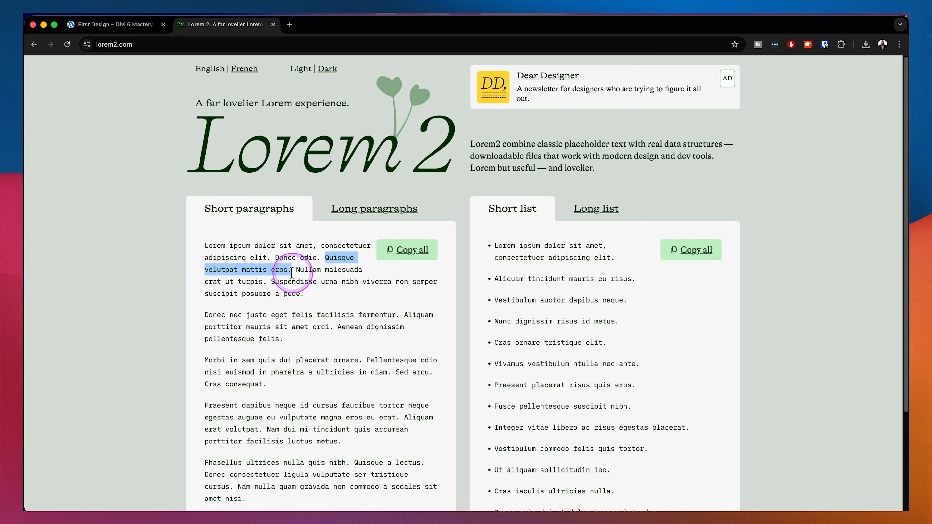
Return to the First Design page and replace the heading's placeholder text with "Quisque volutpat mattis eros.".
left_click(139, 25)
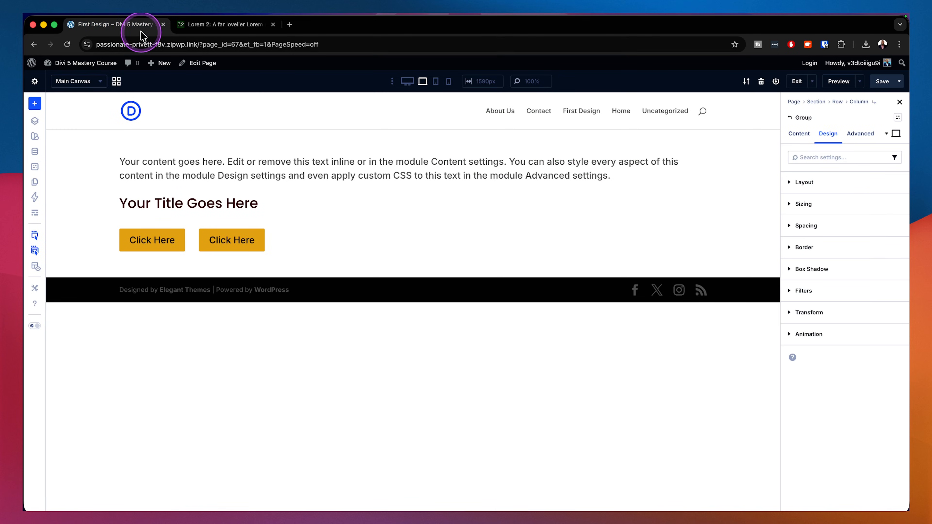
left_click(235, 204)
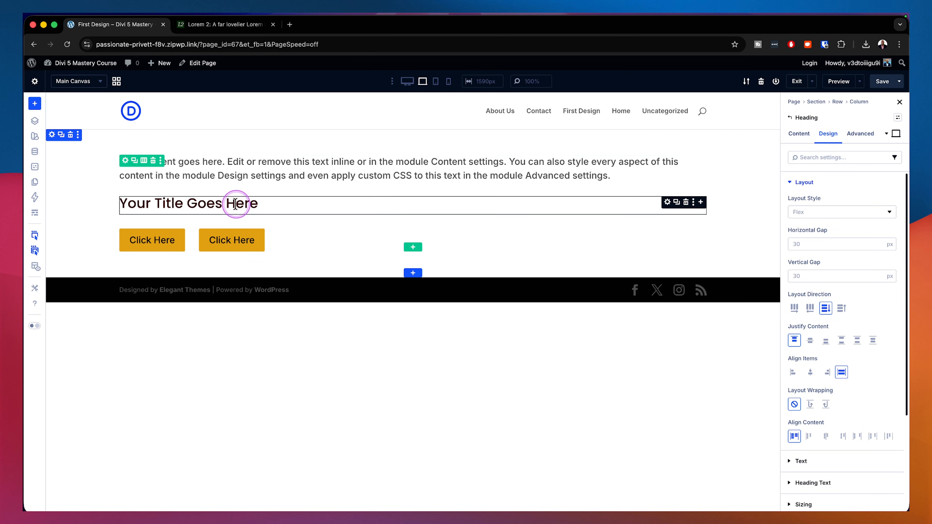
triple_click(235, 204)
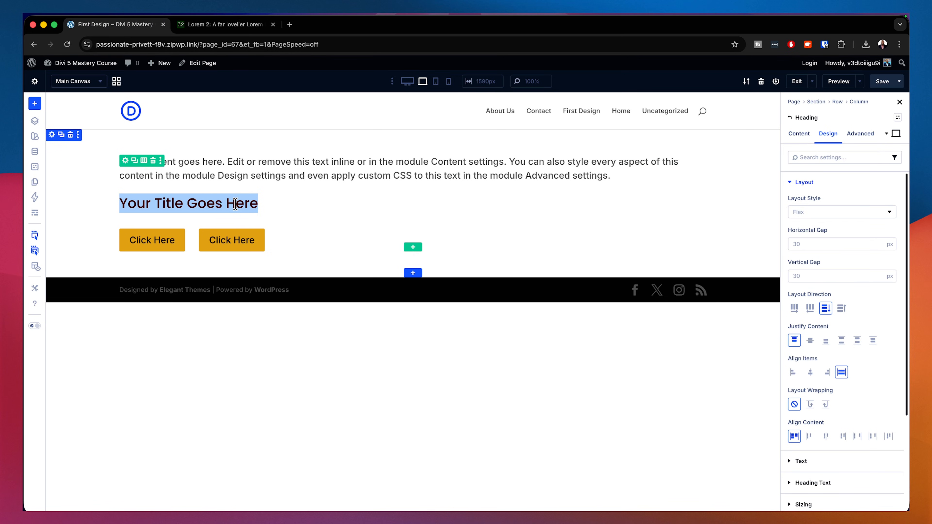
key("super+v")
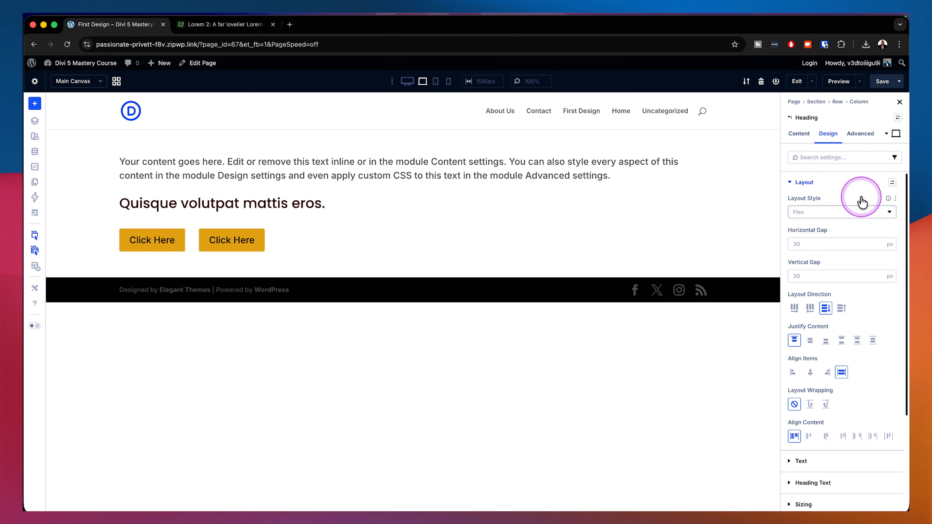
Apply the H1 preset to the heading module's Heading Text settings.
left_click(897, 118)
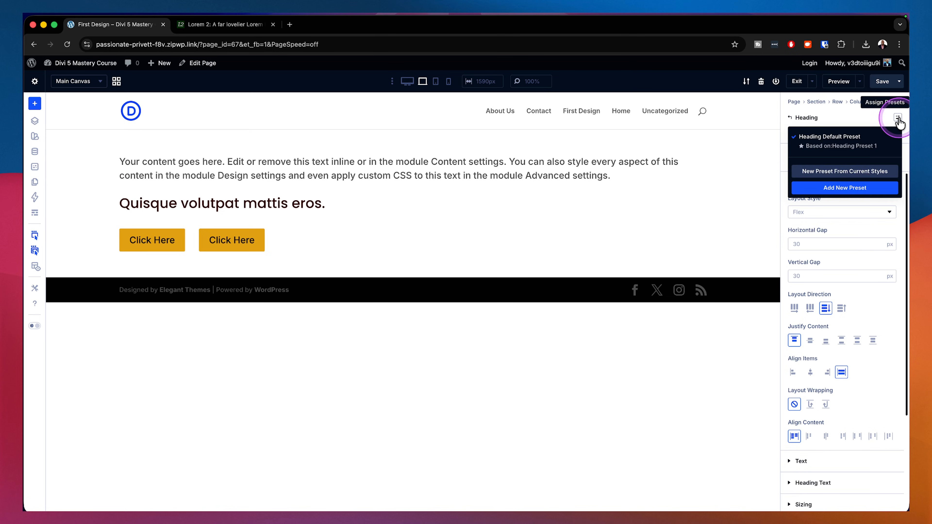
left_click(897, 118)
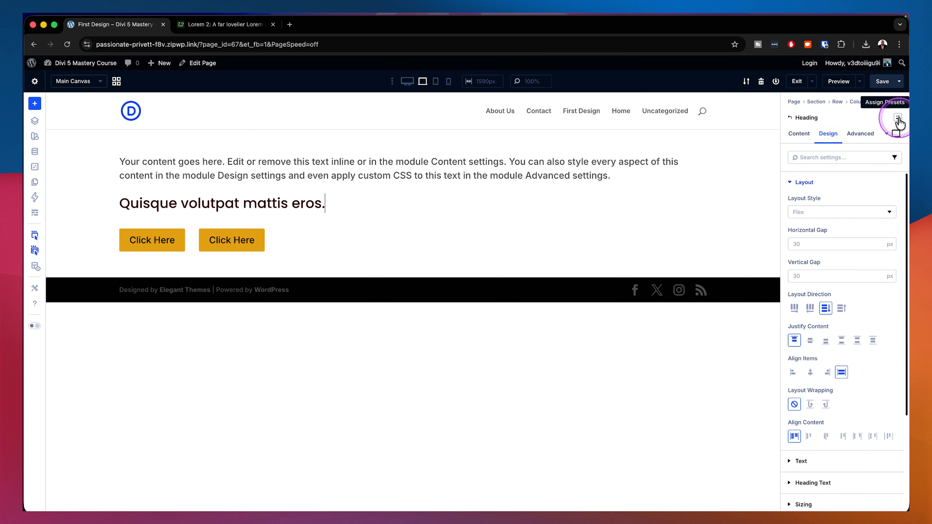
left_click(790, 185)
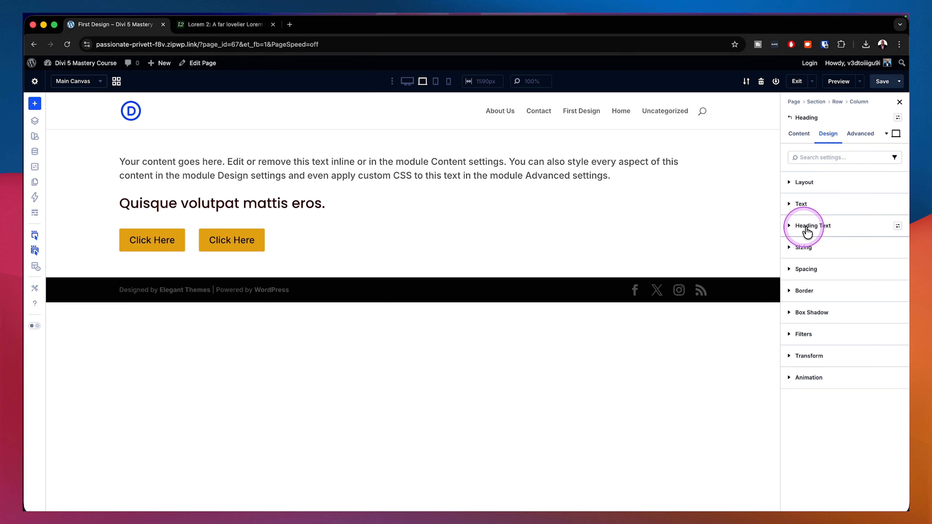
left_click(898, 226)
left_click(821, 284)
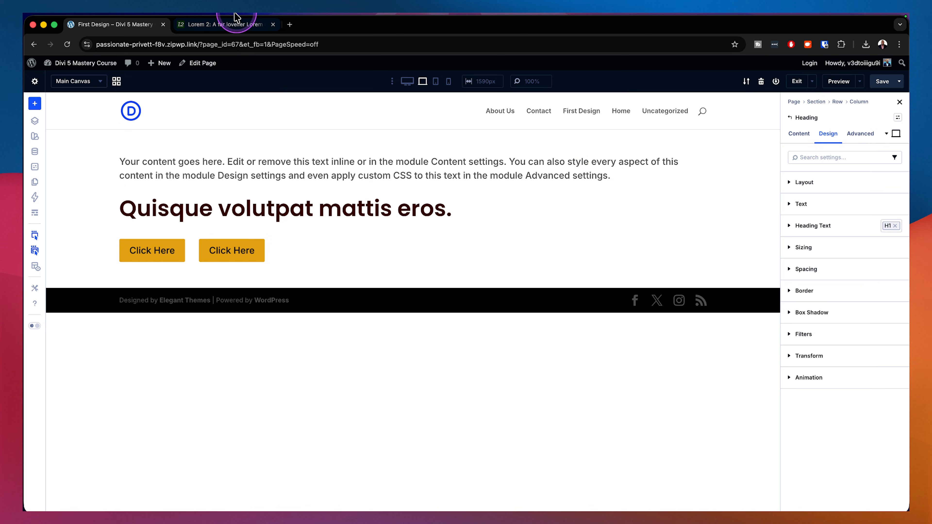
Replace the text module's placeholder with the lorem2.com short paragraph from "Donec nec justo eget felis" to "pellentesque felis.".
left_click(242, 24)
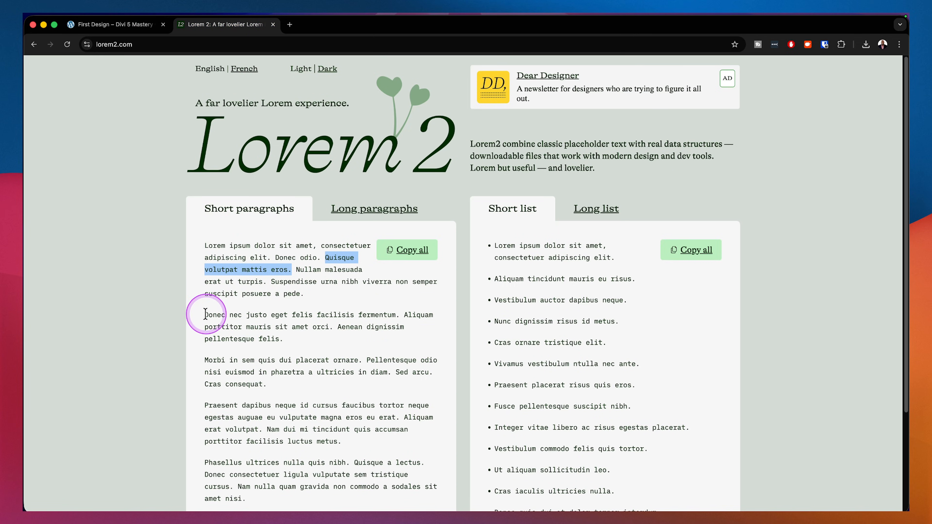
left_click_drag(204, 315, 269, 337)
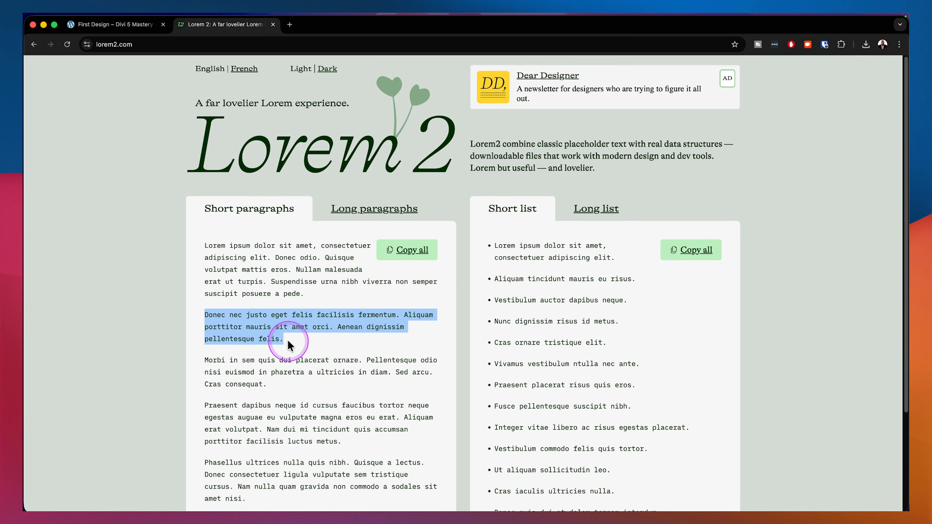
left_click(147, 32)
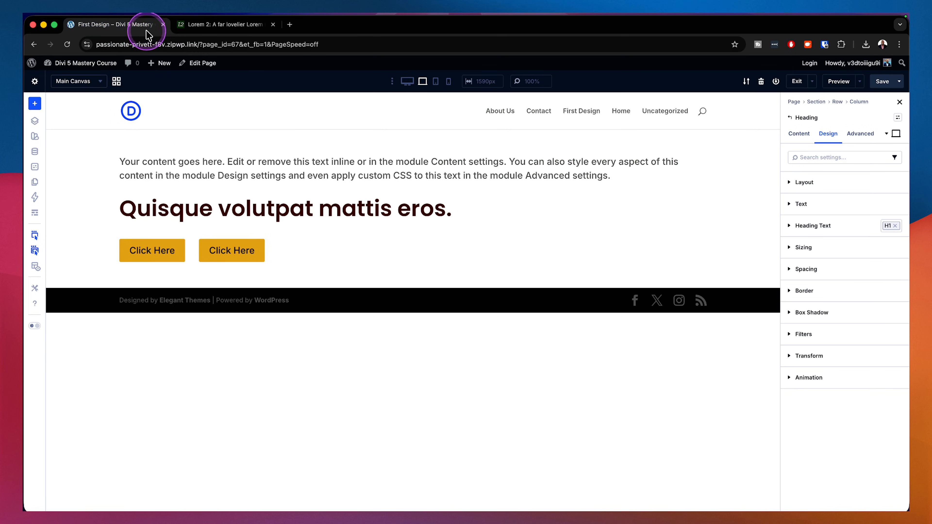
left_click(284, 162)
triple_click(283, 162)
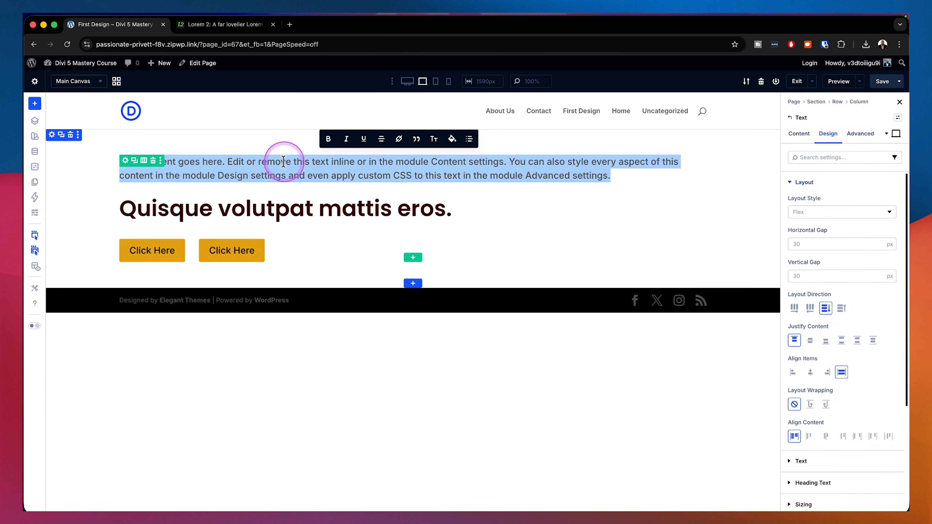
key("super+v")
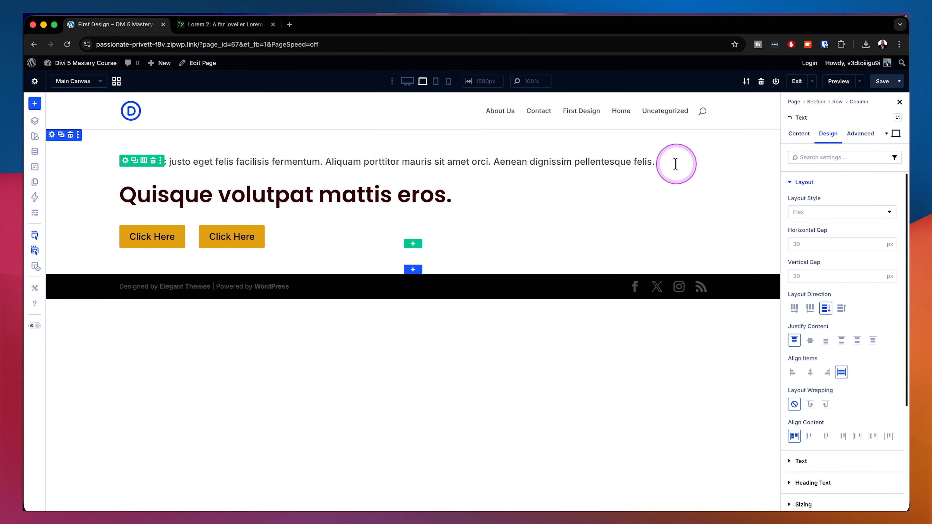
left_click(728, 177)
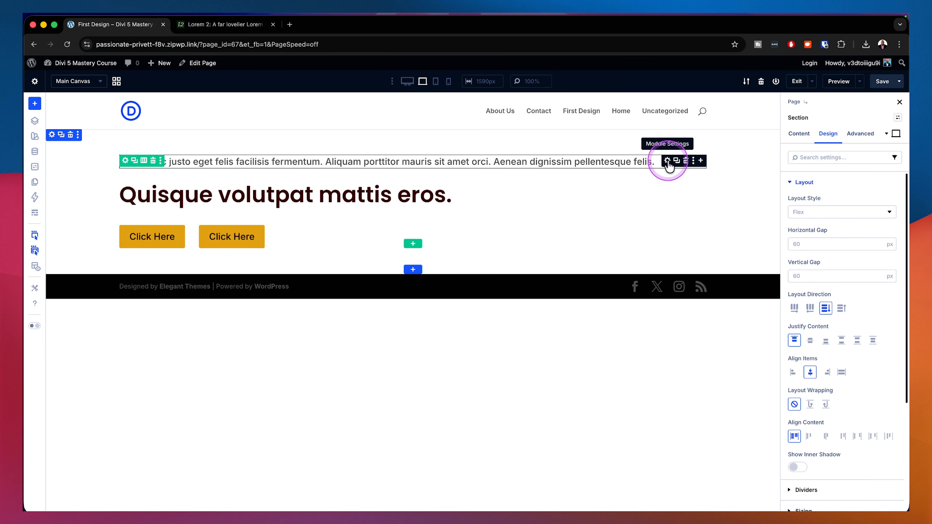
Move the text module below the heading and apply the text row preset to their row.
left_click_drag(667, 166, 425, 181)
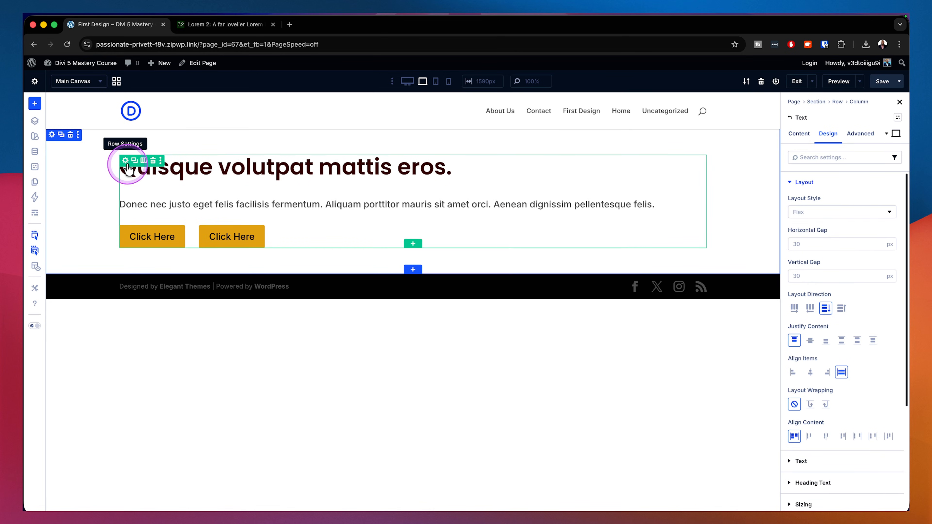
left_click(126, 162)
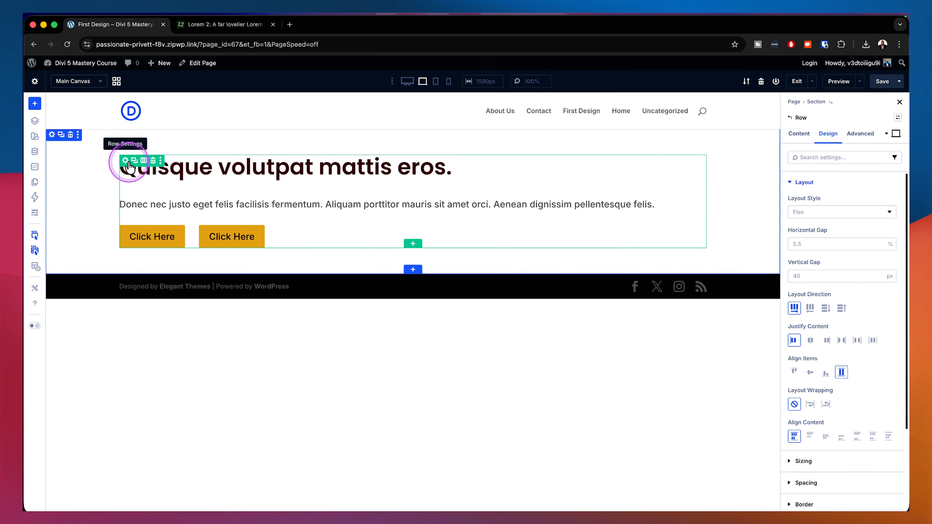
left_click(898, 118)
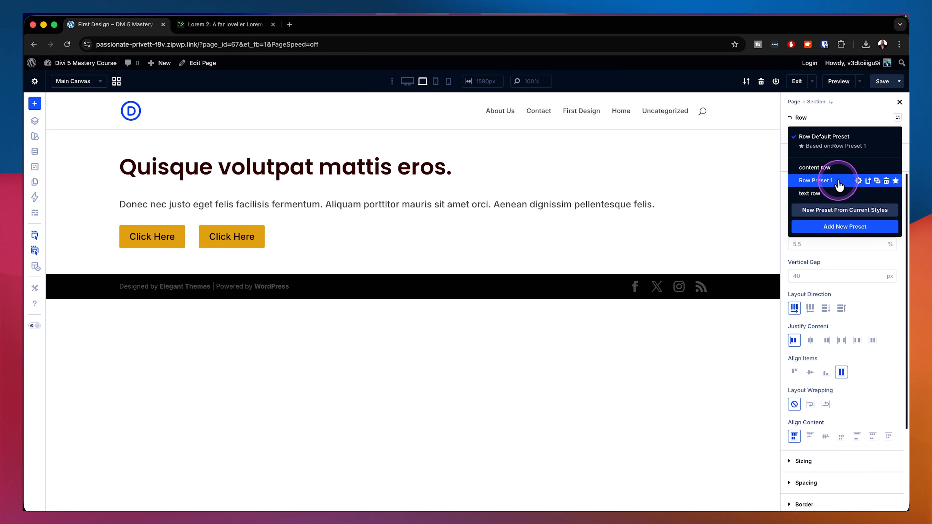
left_click(818, 193)
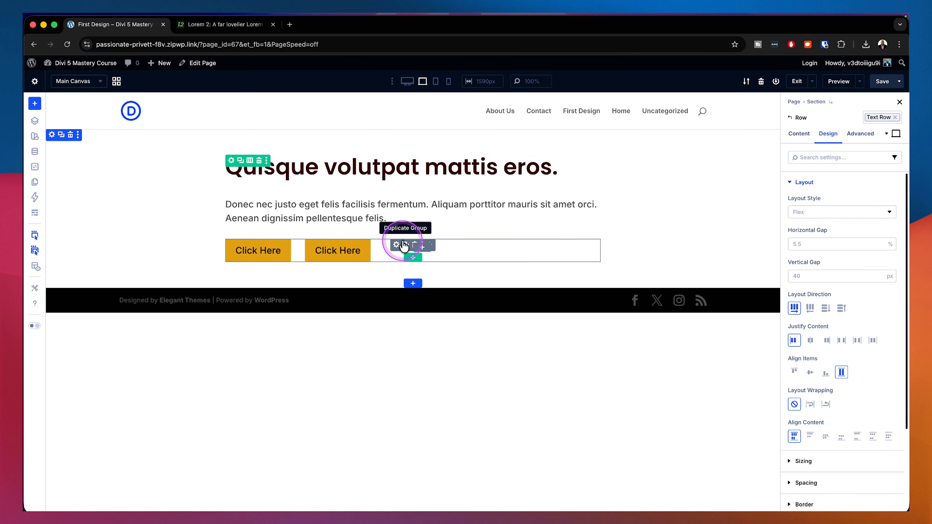
Justify the button group's content to Center and set the text module's Align Items to Center.
left_click(396, 245)
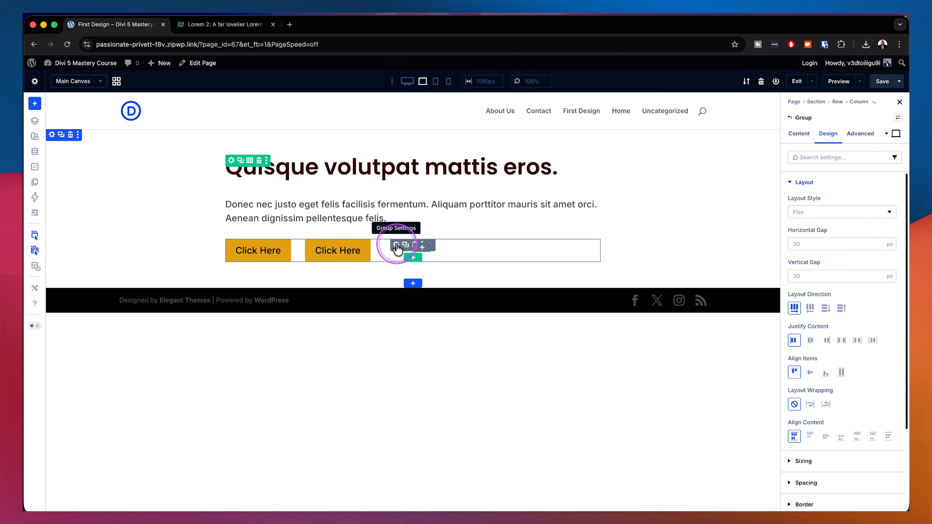
left_click(810, 341)
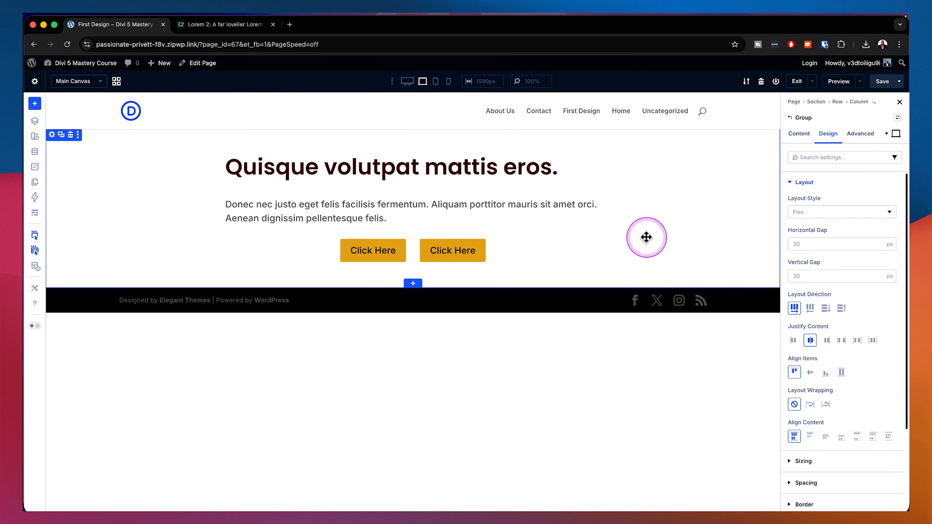
left_click(571, 204)
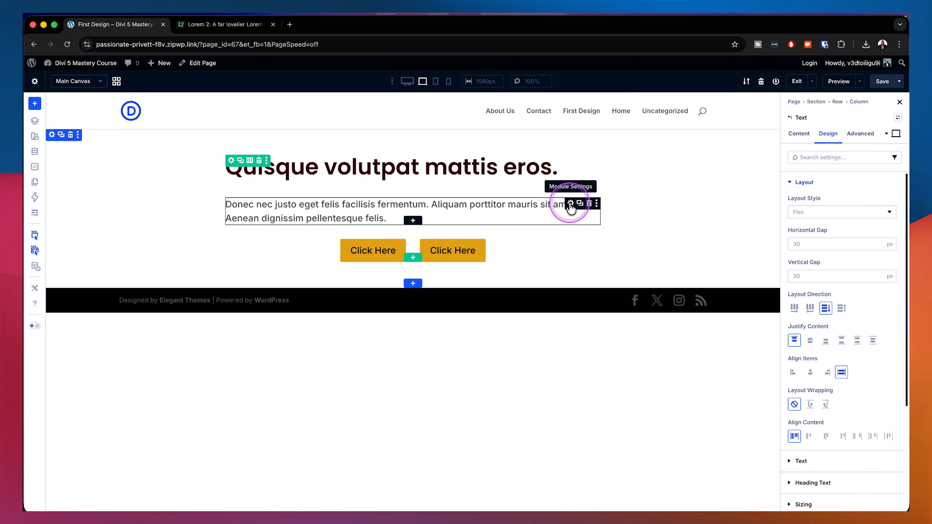
left_click(810, 373)
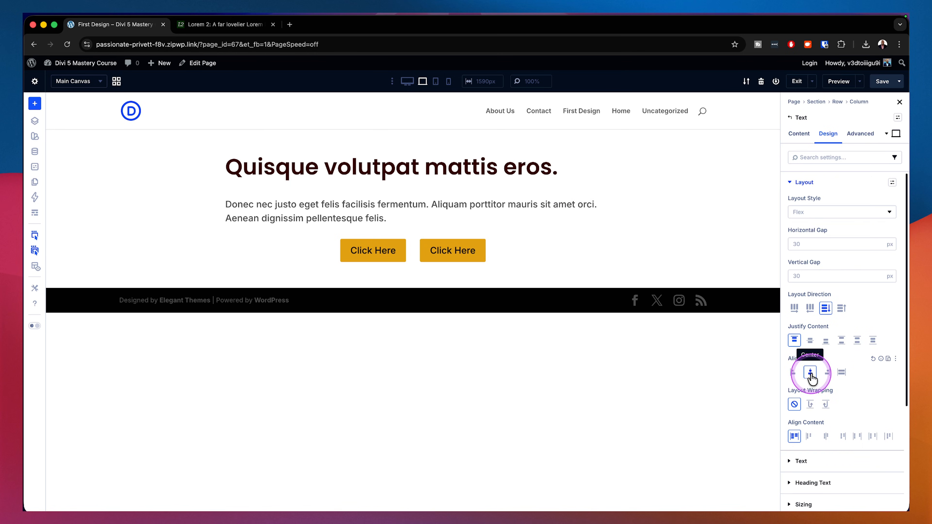
left_click(795, 184)
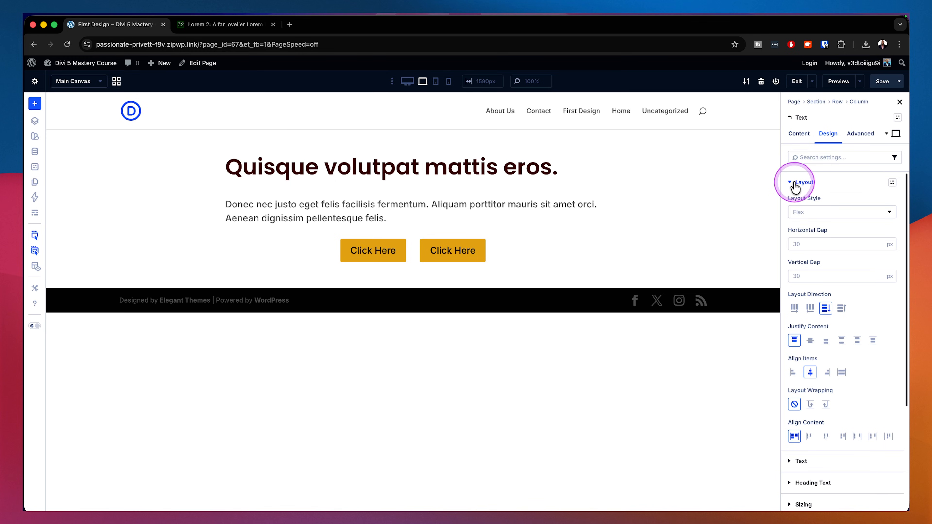
left_click(795, 183)
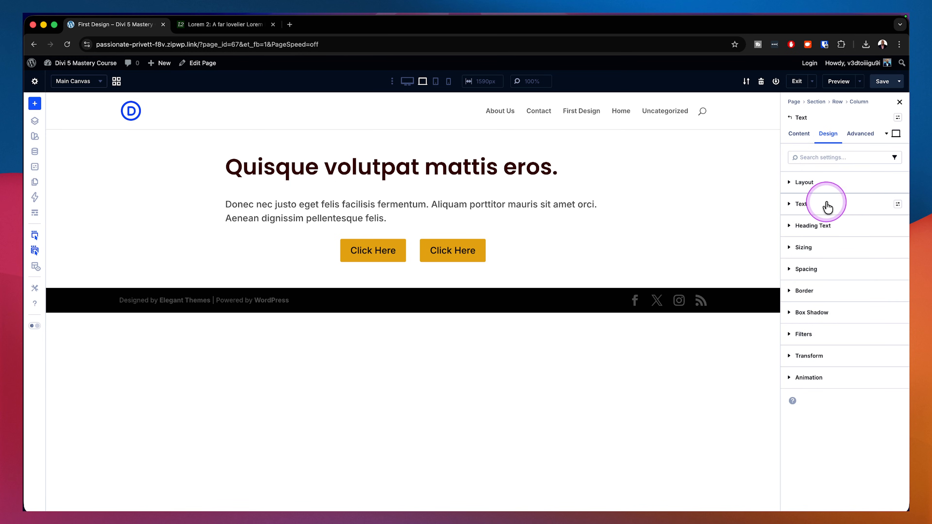
Set the text module's Sizing alignment to Center and center-align its body paragraph.
left_click(826, 248)
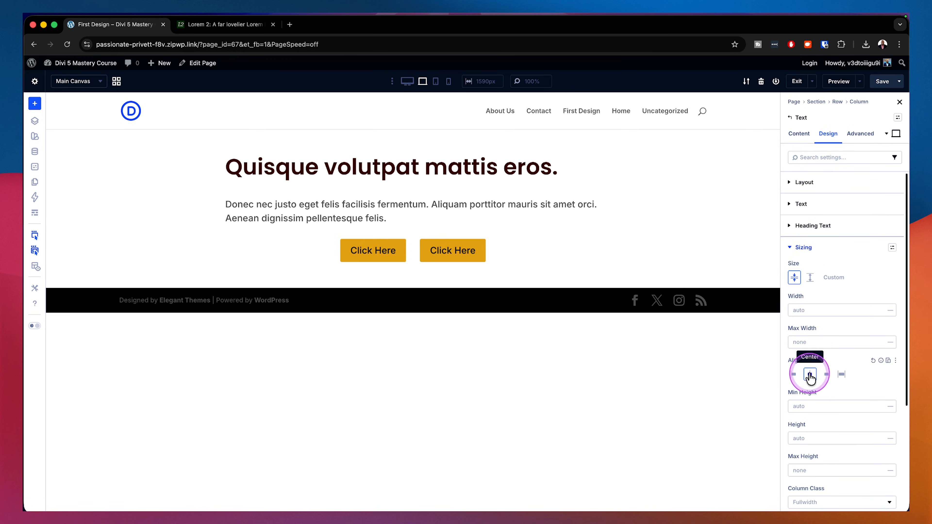
mouse_move(570, 207)
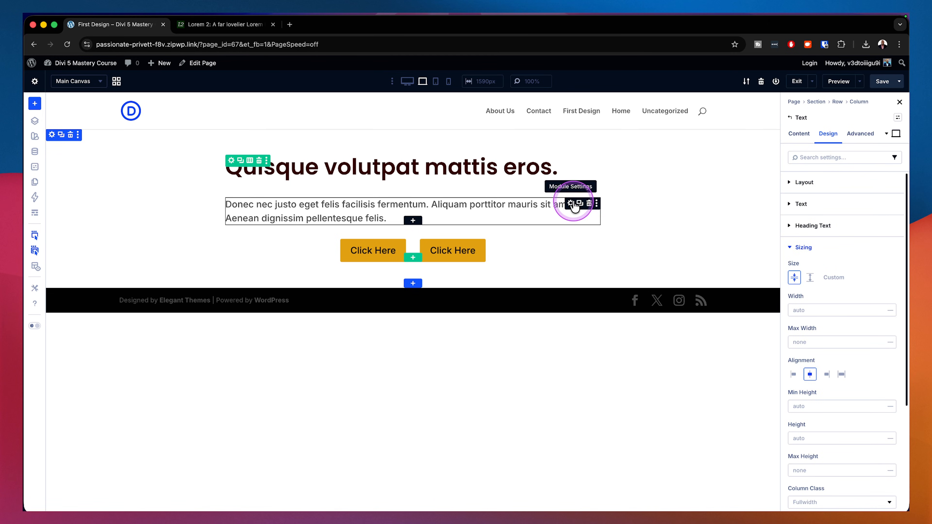
left_click(798, 247)
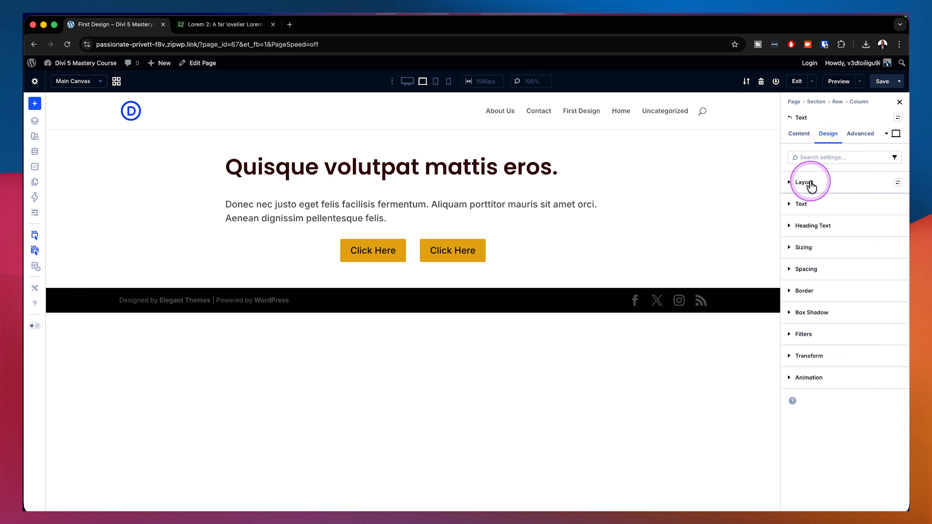
left_click(798, 136)
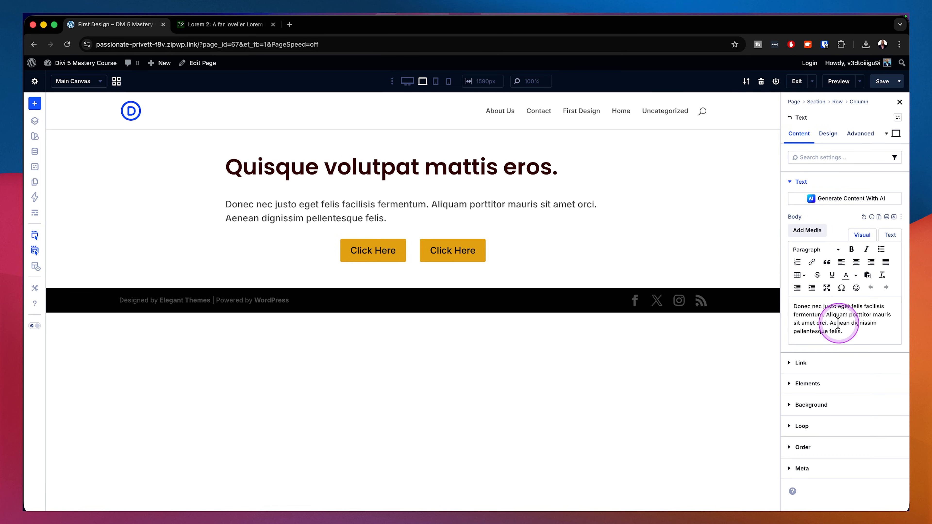
left_click(856, 262)
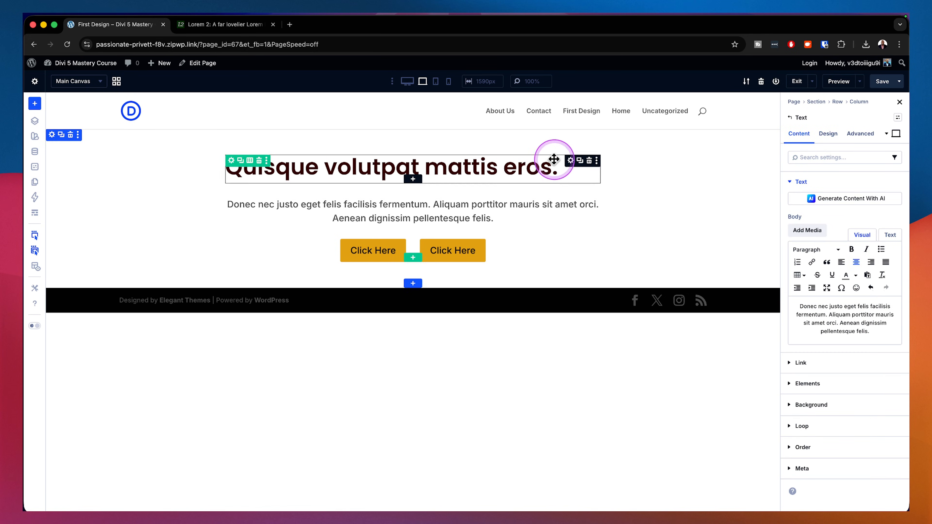
Center the heading module's text through its Heading Text Alignment setting.
left_click(569, 163)
left_click(828, 134)
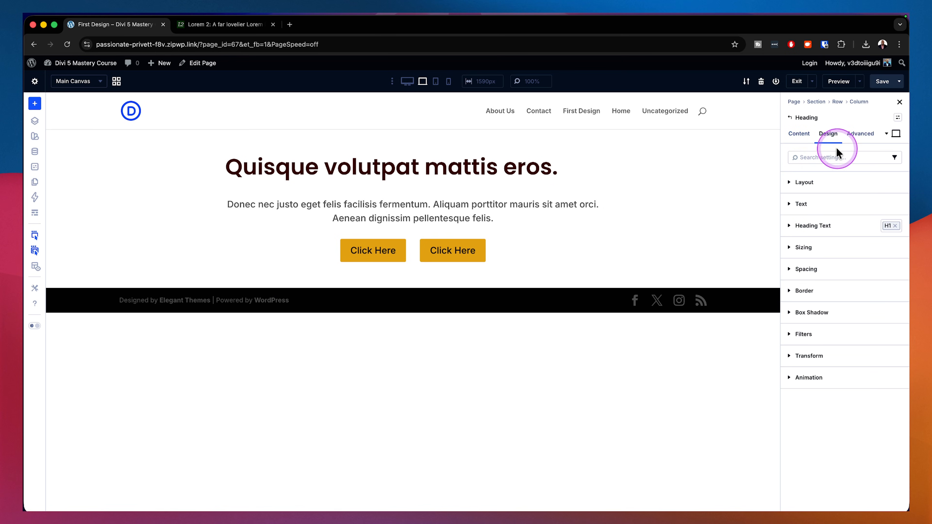
left_click(813, 225)
left_click(810, 385)
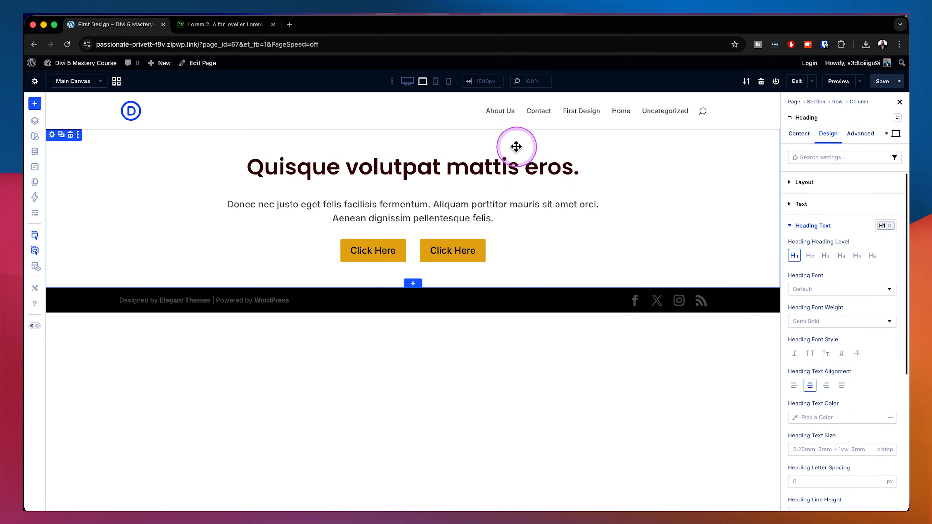
Try linked top and bottom padding of 12rem on the hero section.
left_click(52, 135)
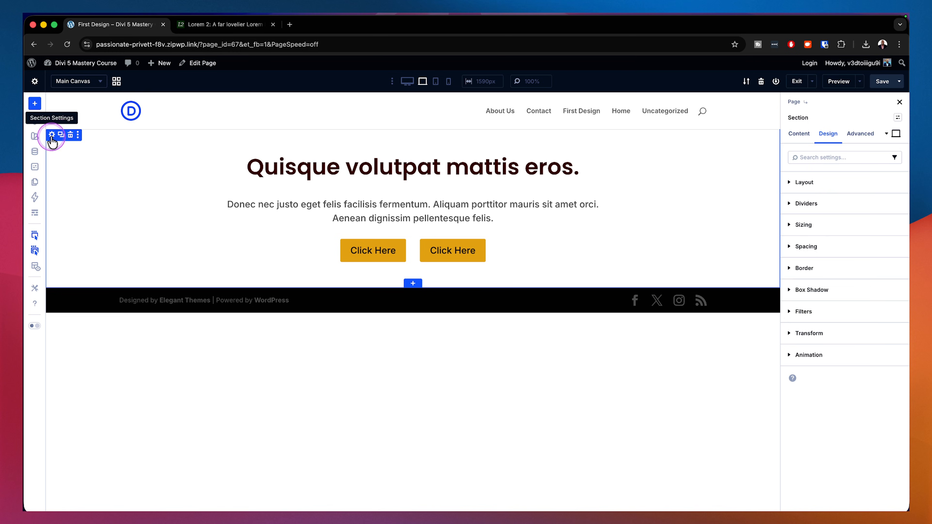
left_click(832, 252)
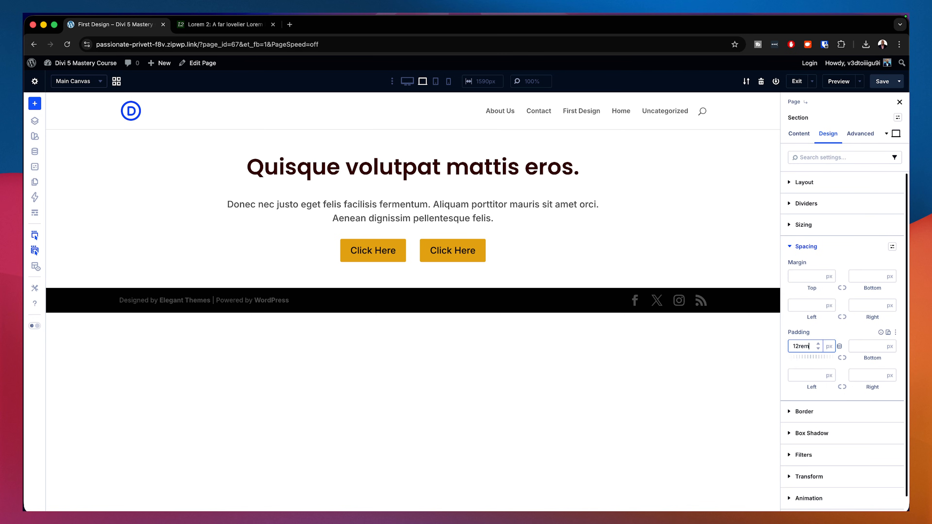
left_click(842, 359)
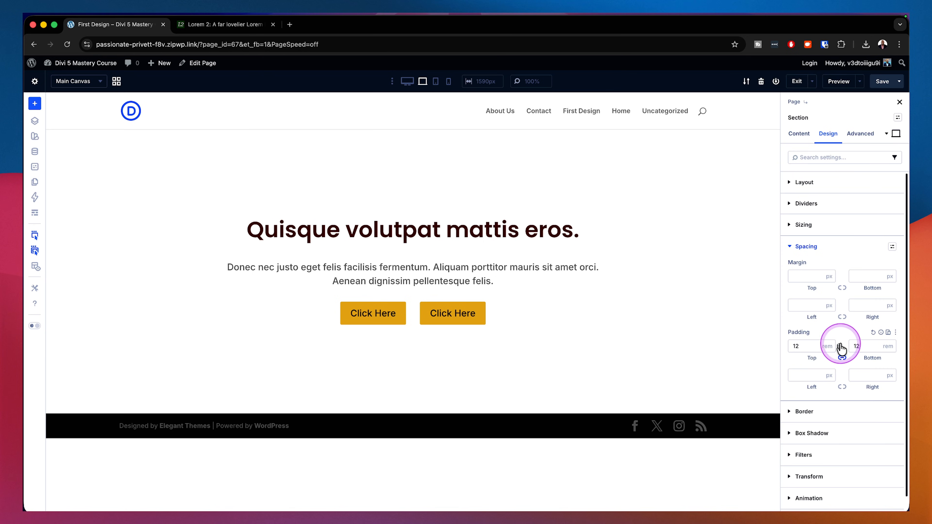
Preview the section at tablet and phone widths and return to the desktop view.
left_click(436, 83)
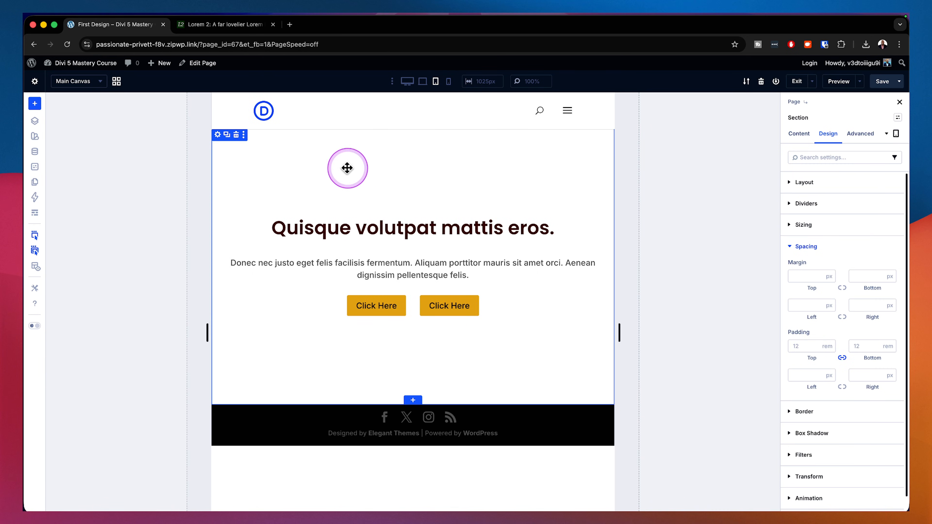
left_click(448, 81)
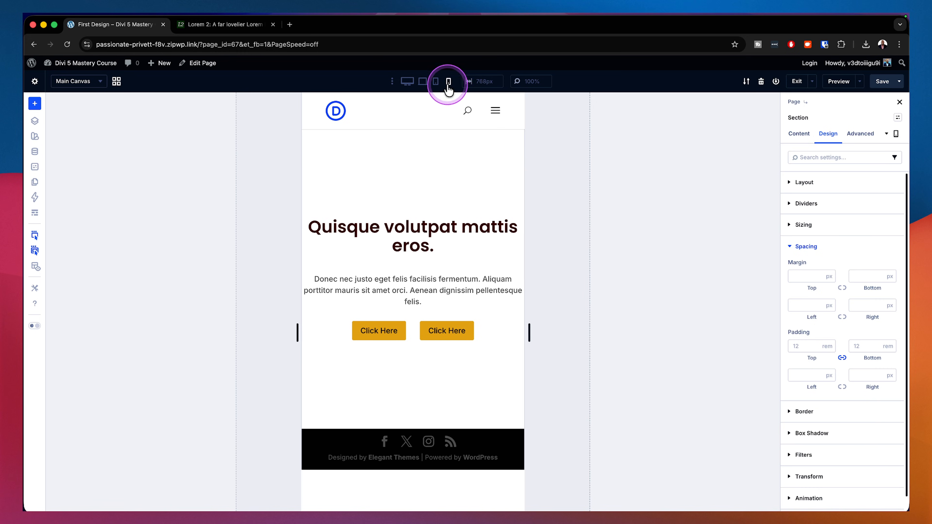
left_click(422, 81)
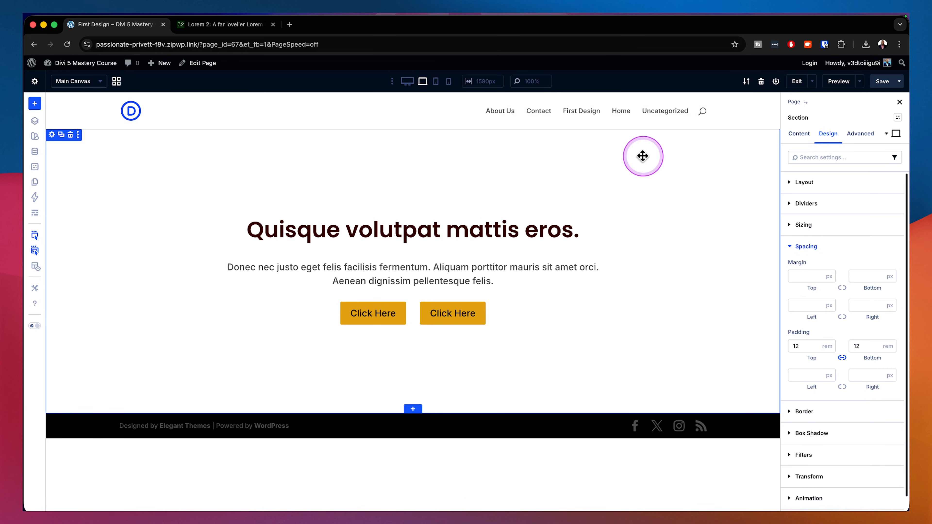
Reset the section's custom padding and apply the Section Full Screen preset to it.
left_click(873, 332)
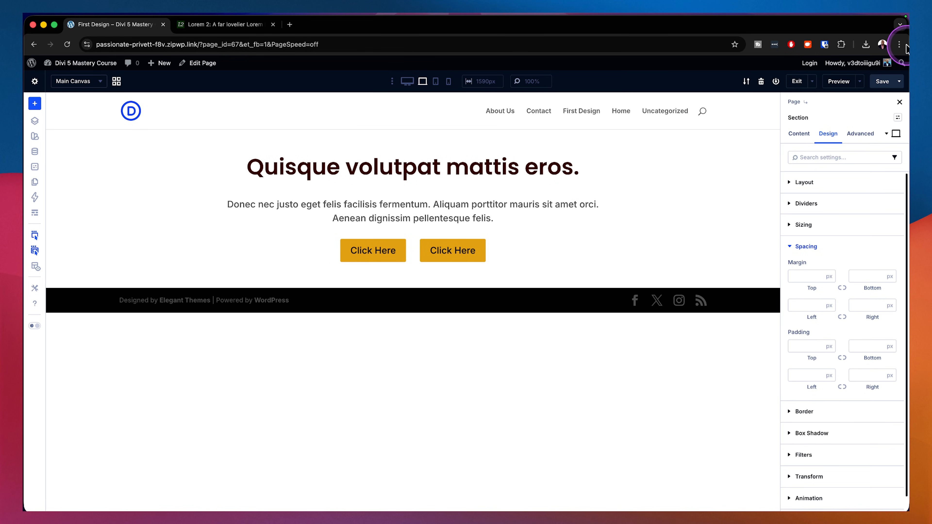
left_click(898, 117)
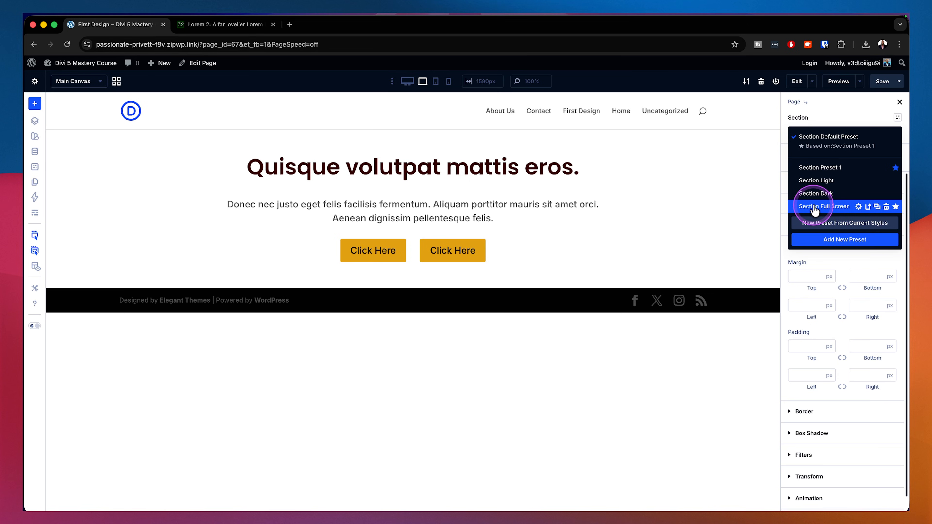
left_click(814, 208)
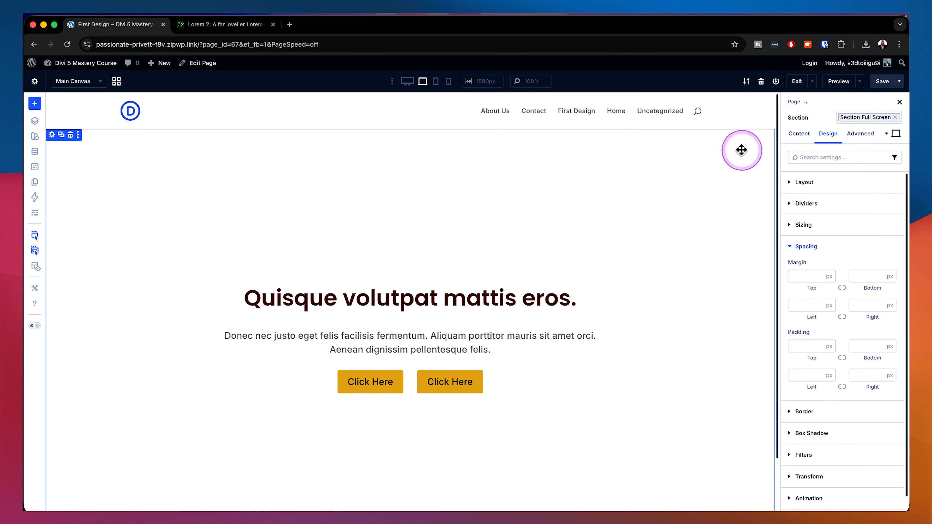
Add the dusk city skyline photo from the media library as the section's background image.
left_click(800, 135)
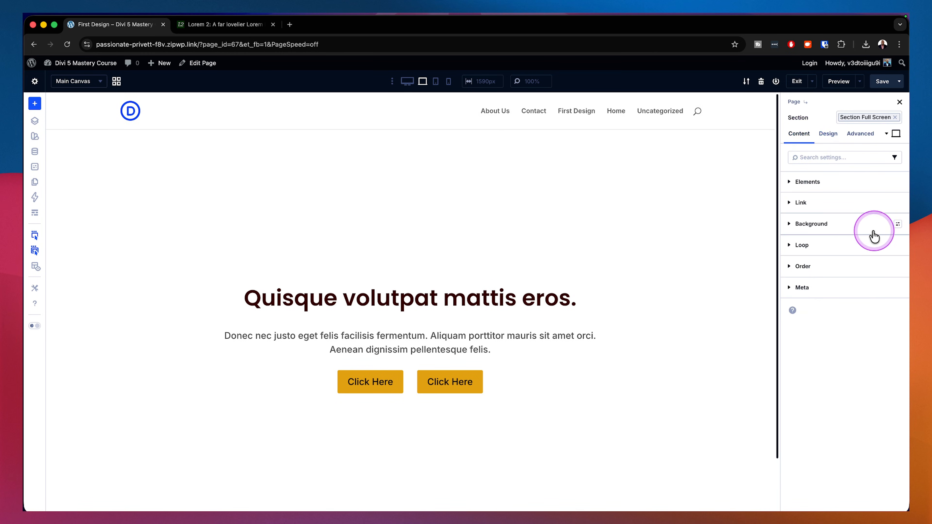
left_click(846, 224)
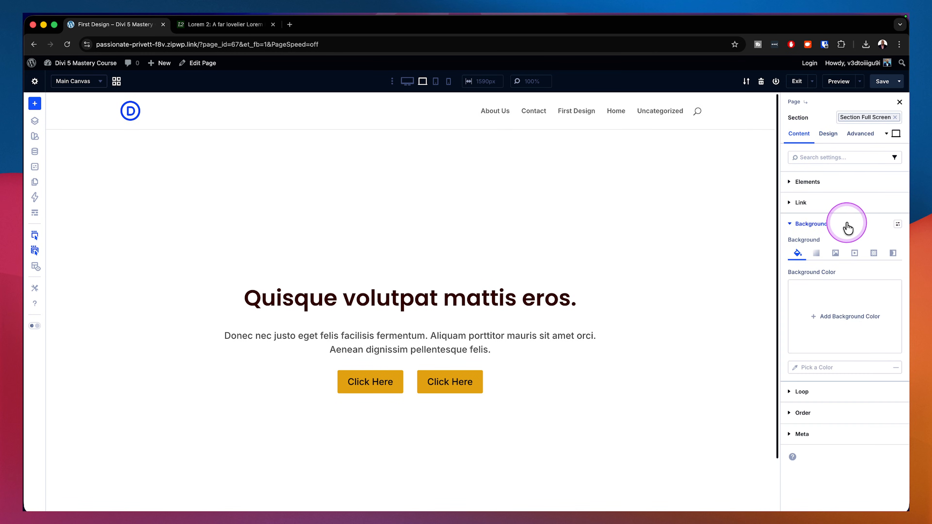
left_click(836, 253)
left_click(837, 318)
left_click(758, 299)
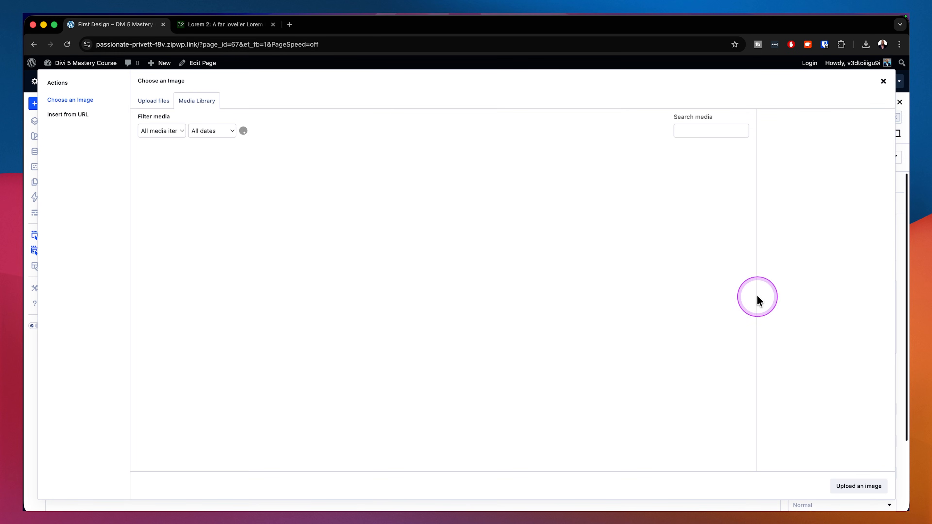
left_click(175, 178)
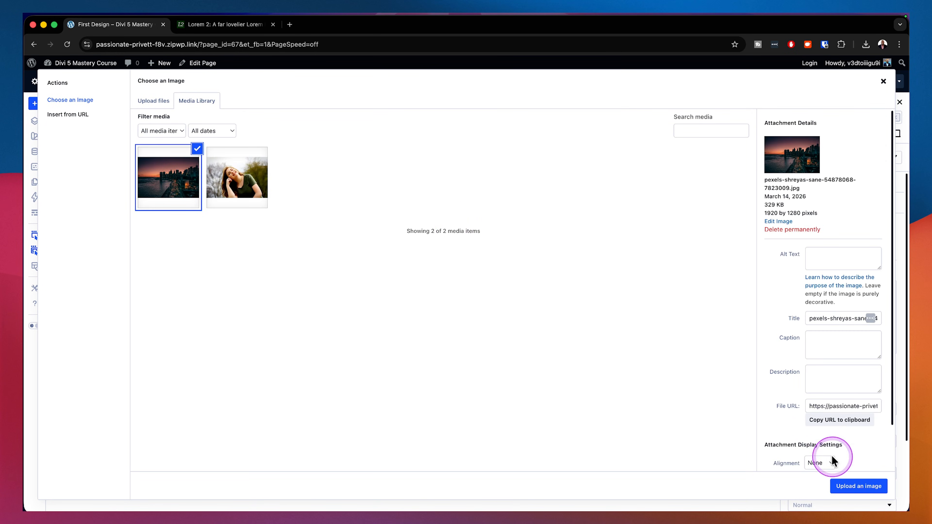
left_click(859, 486)
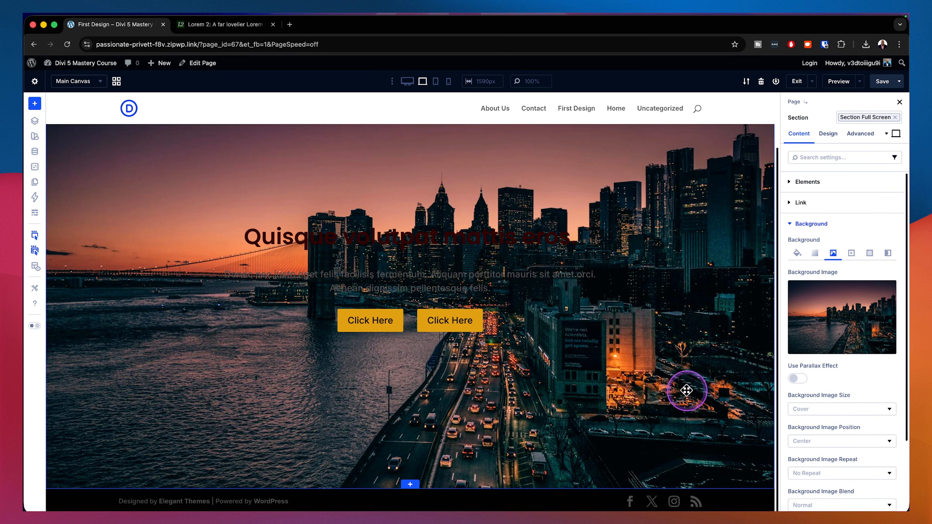
Insert a new section with a single-column row below the hero section.
left_click(410, 486)
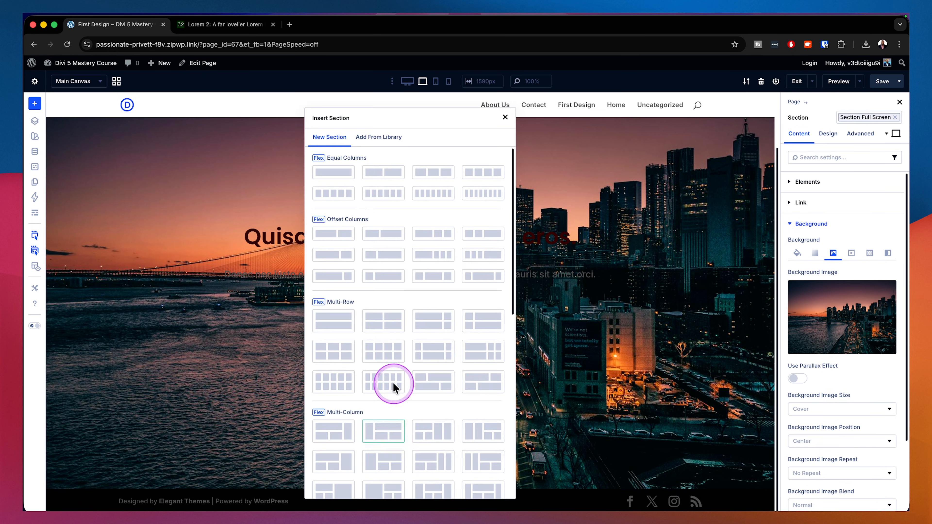
left_click(342, 166)
left_click(706, 378)
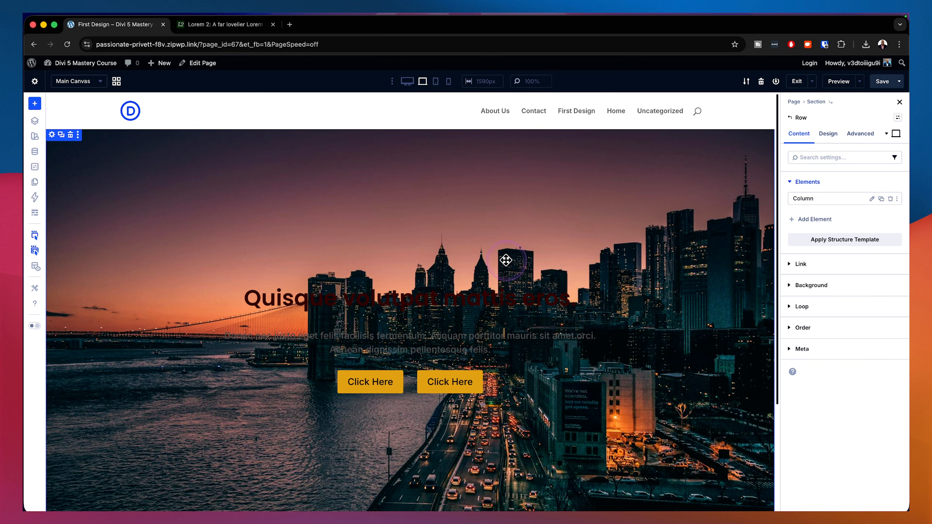
Open the canvas overview and duplicate the Main Canvas.
left_click(117, 81)
left_click(281, 117)
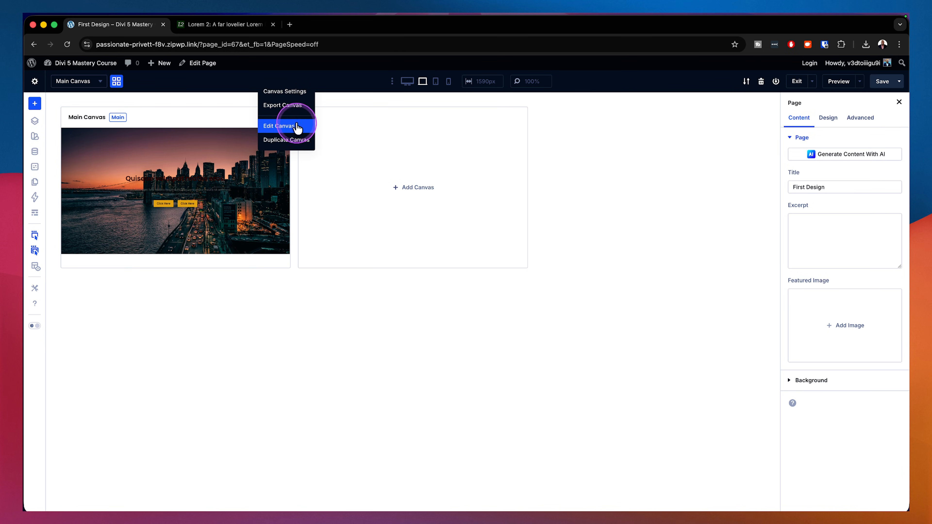
left_click(301, 140)
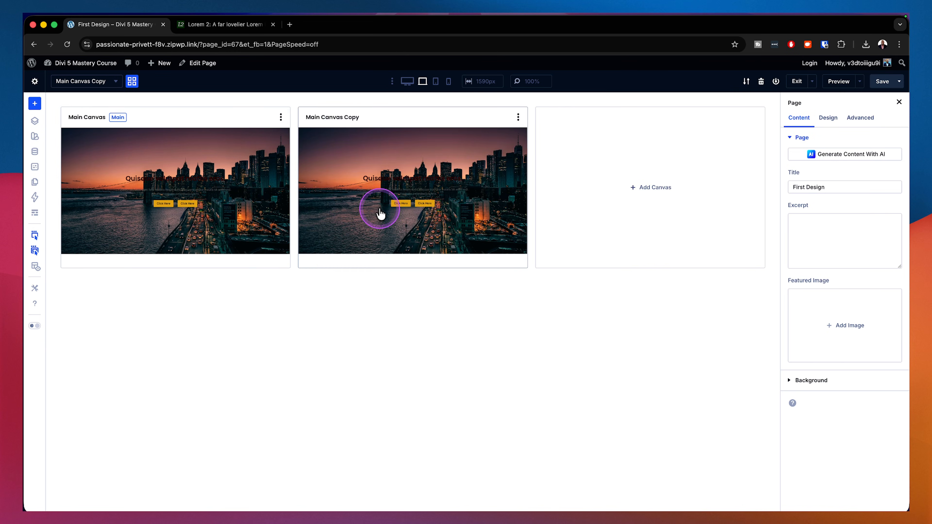
Open the Main Canvas and set the hero heading's text color to the global color Gray 100.
left_click(244, 161)
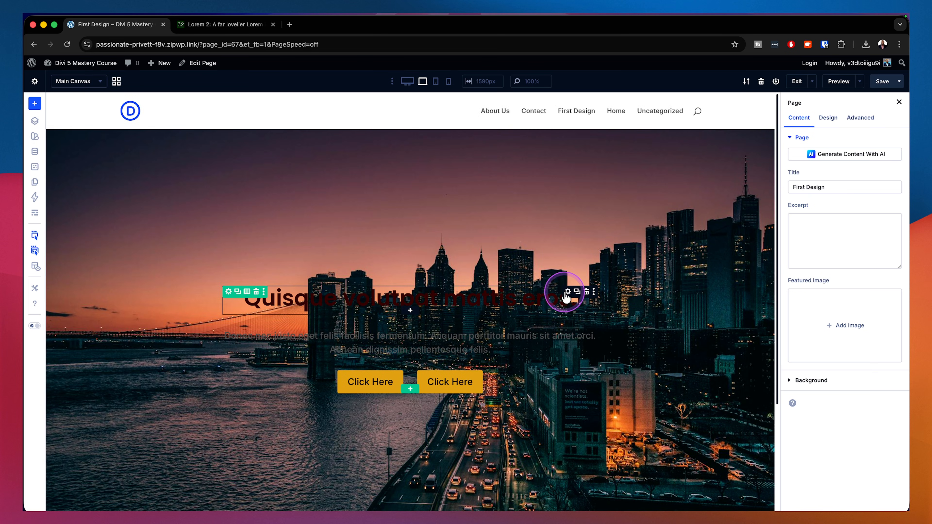
left_click(566, 297)
left_click(827, 133)
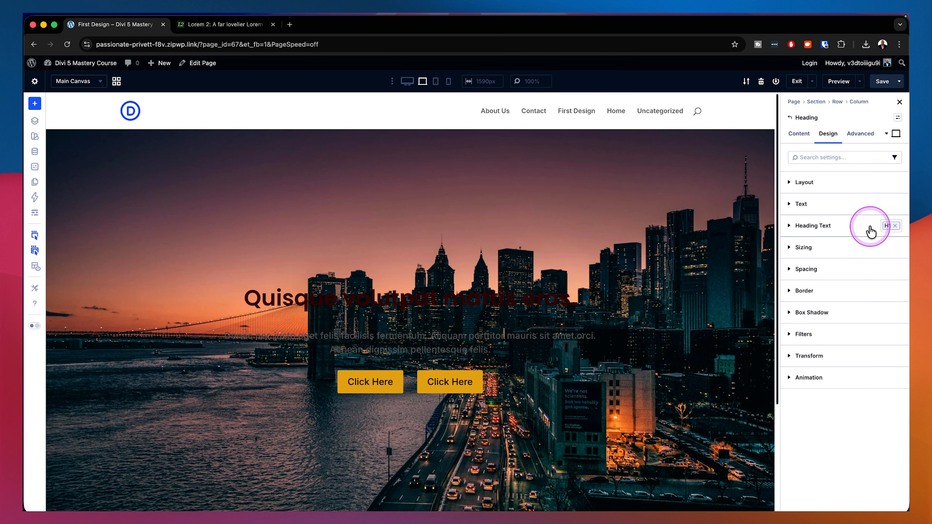
left_click(888, 226)
left_click(825, 279)
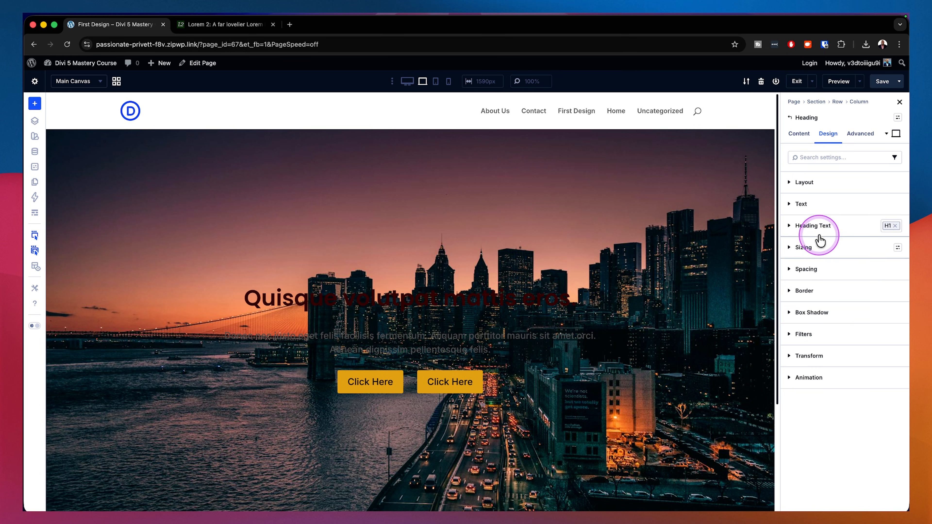
left_click(791, 231)
left_click(805, 391)
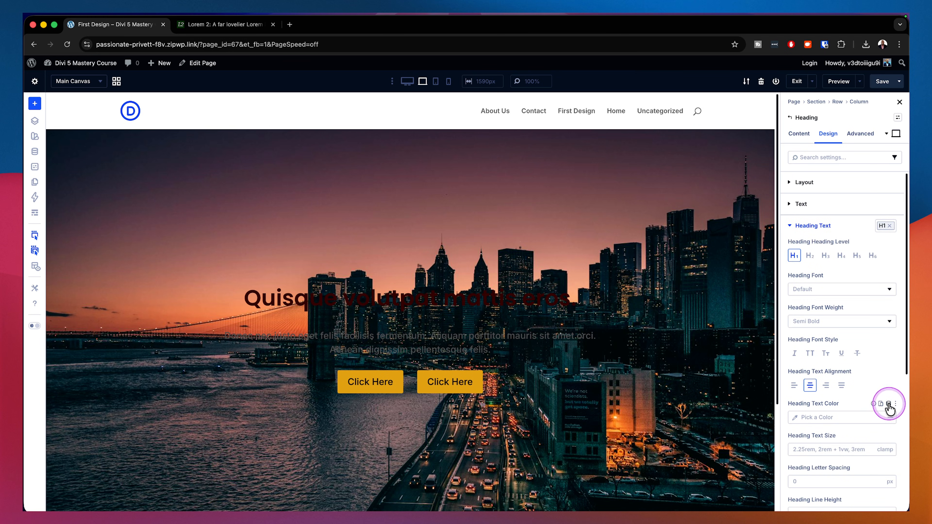
left_click(889, 407)
left_click(836, 374)
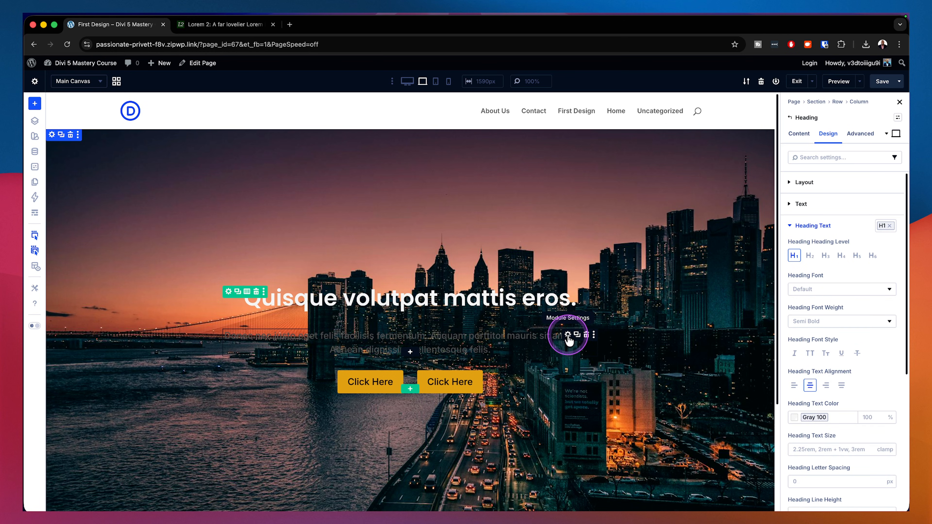
Set the hero paragraph's text color to Gray 100 and assign the body text preset to its module.
left_click(568, 336)
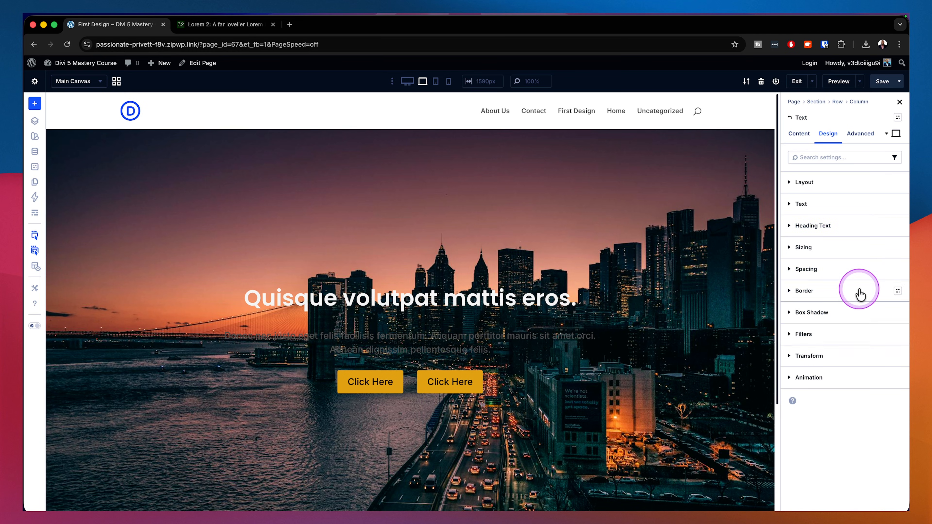
left_click(874, 211)
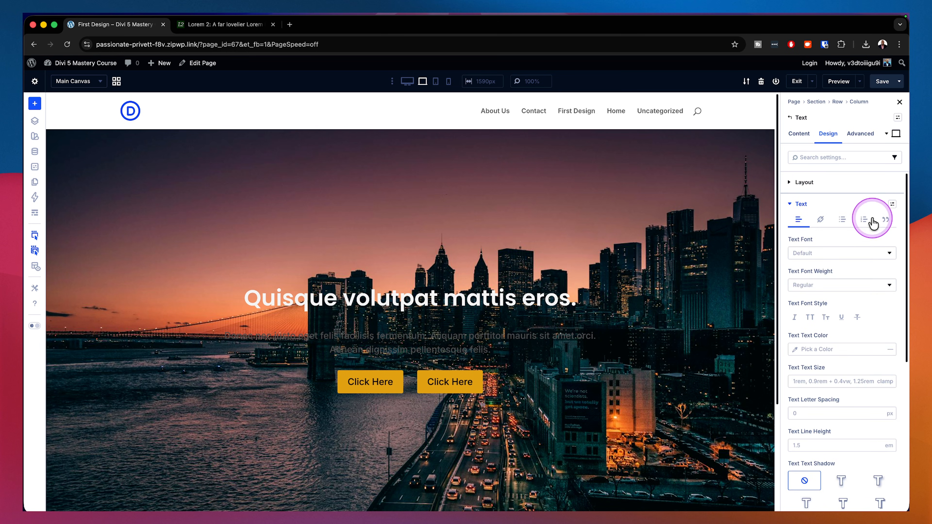
left_click(888, 336)
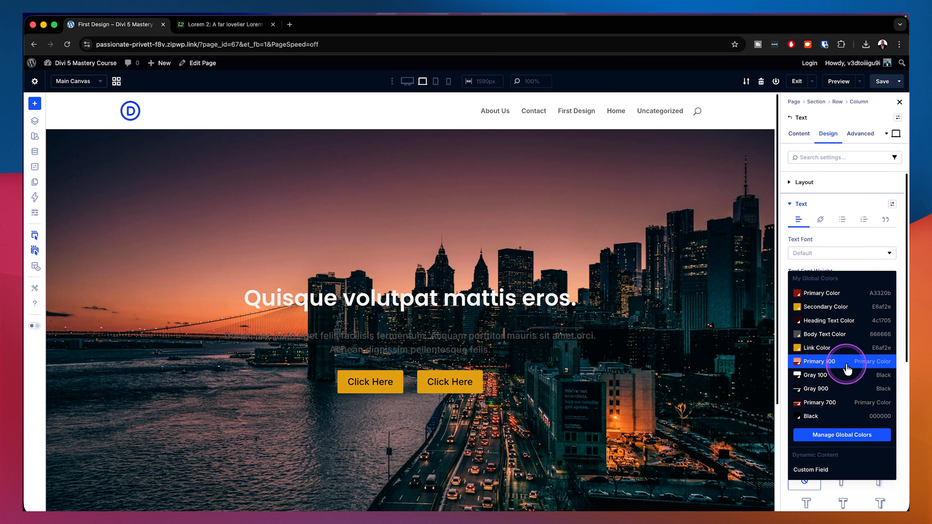
left_click(835, 370)
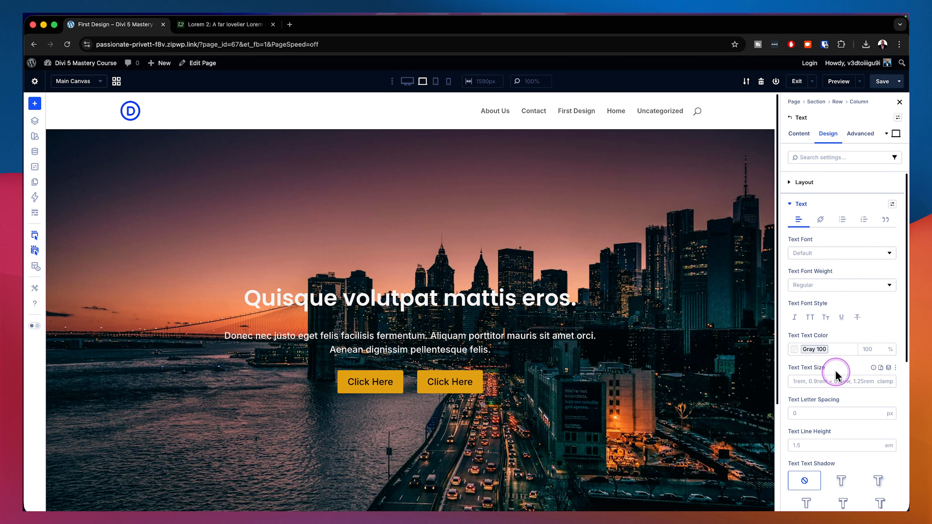
left_click(898, 114)
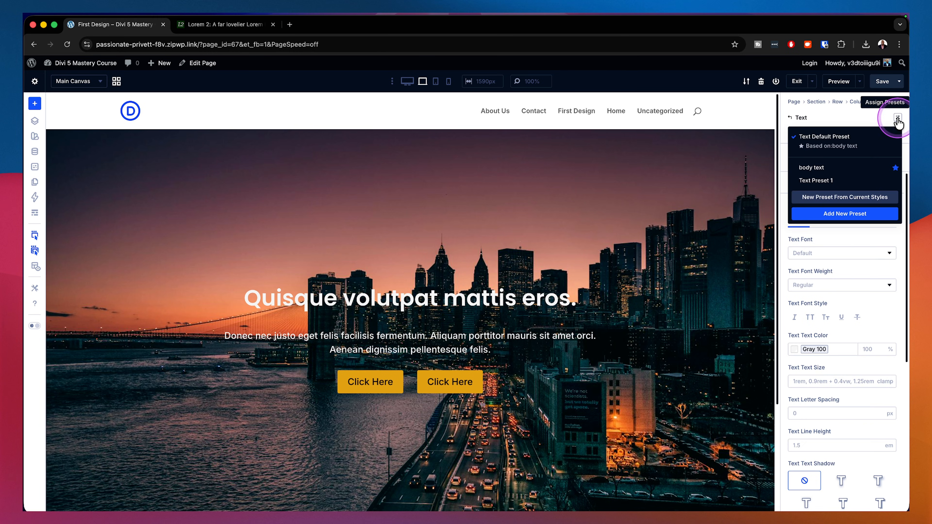
left_click(840, 168)
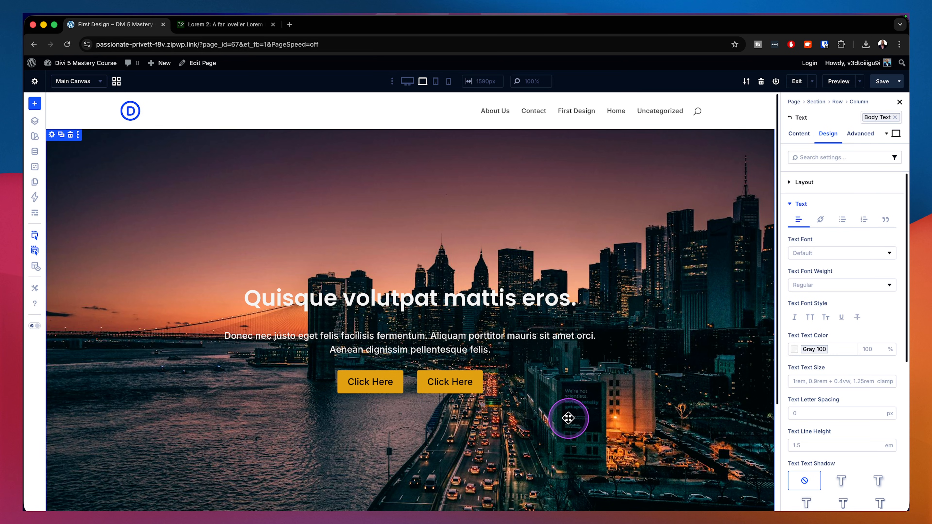
Add the global color Black as the hero section's background color.
left_click(51, 136)
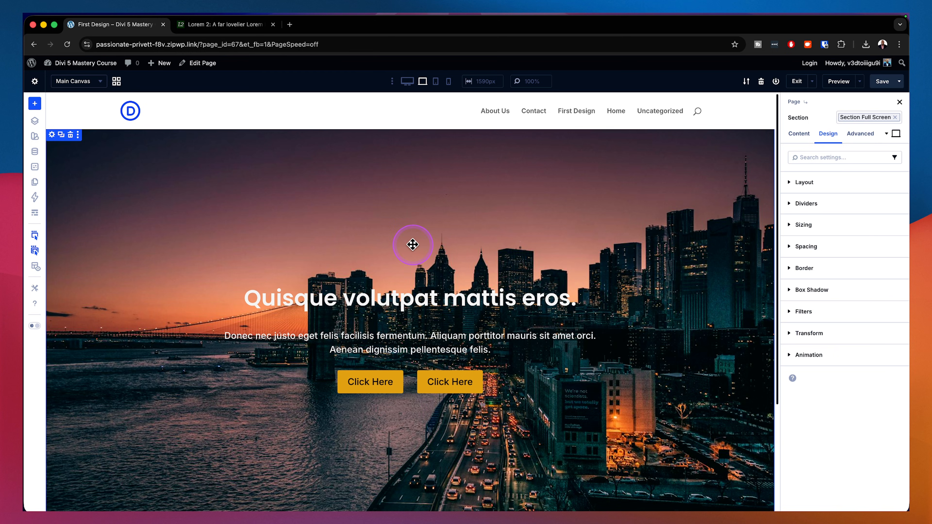
scroll(352, 234, "down", 1)
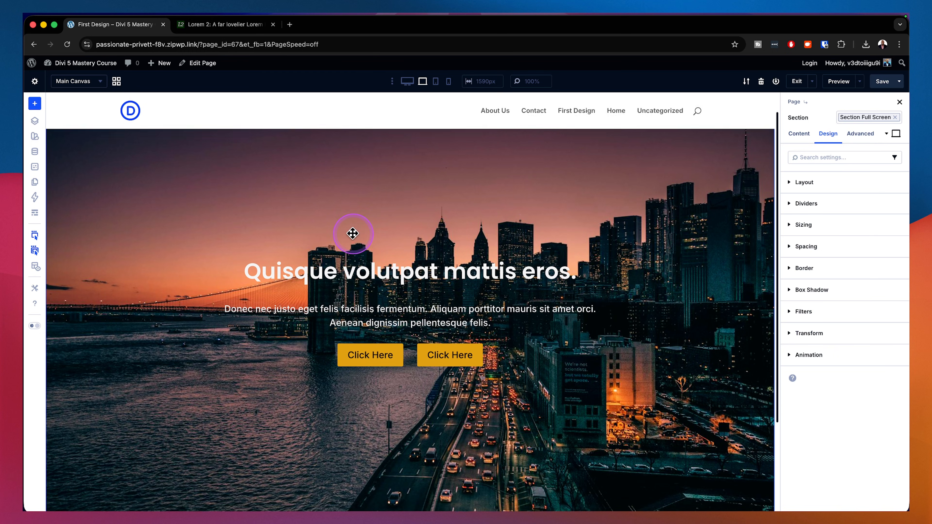
scroll(353, 233, "up", 1)
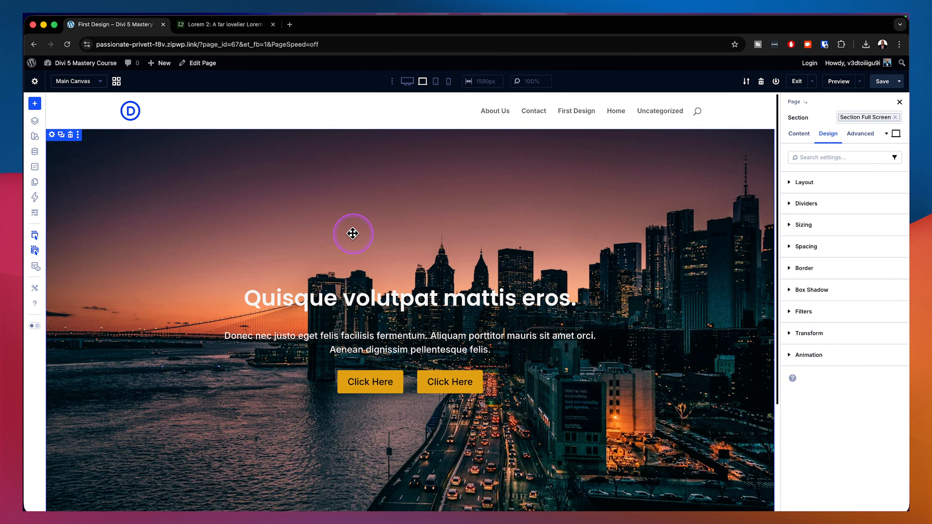
left_click(804, 136)
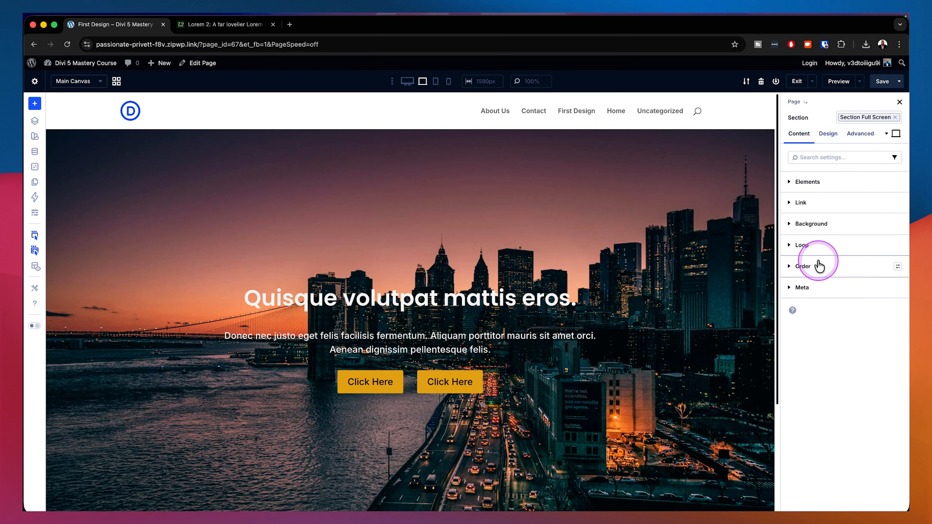
left_click(835, 225)
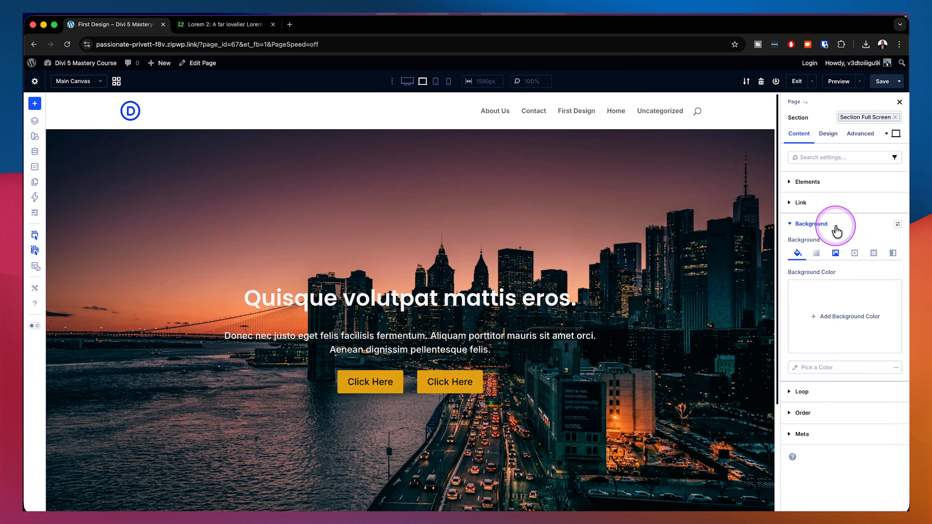
left_click(828, 317)
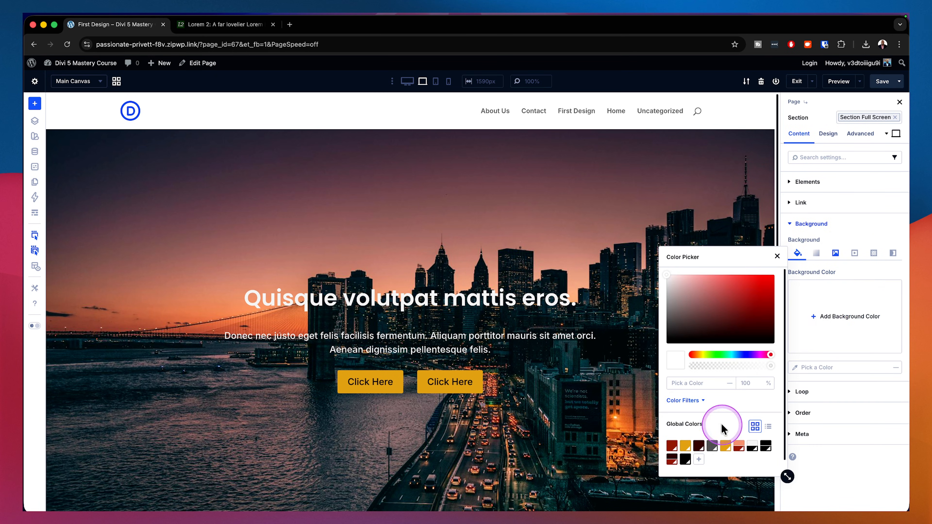
left_click(685, 460)
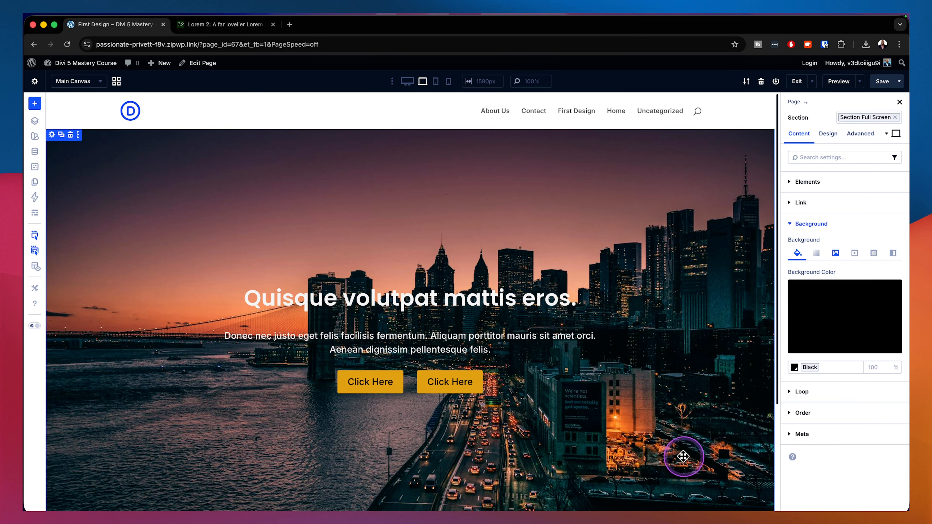
Set the blend mode of the hero section's background image to Multiply.
left_click(836, 254)
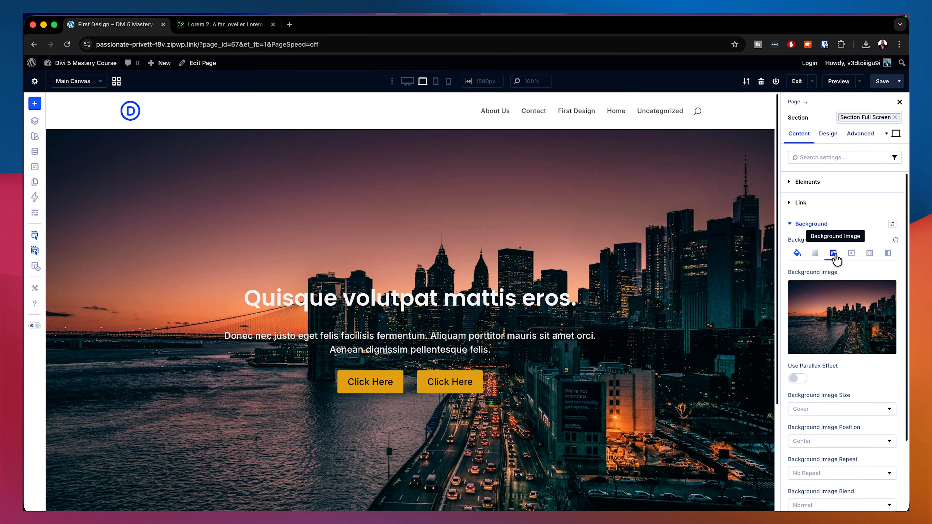
scroll(842, 418, "down", 3)
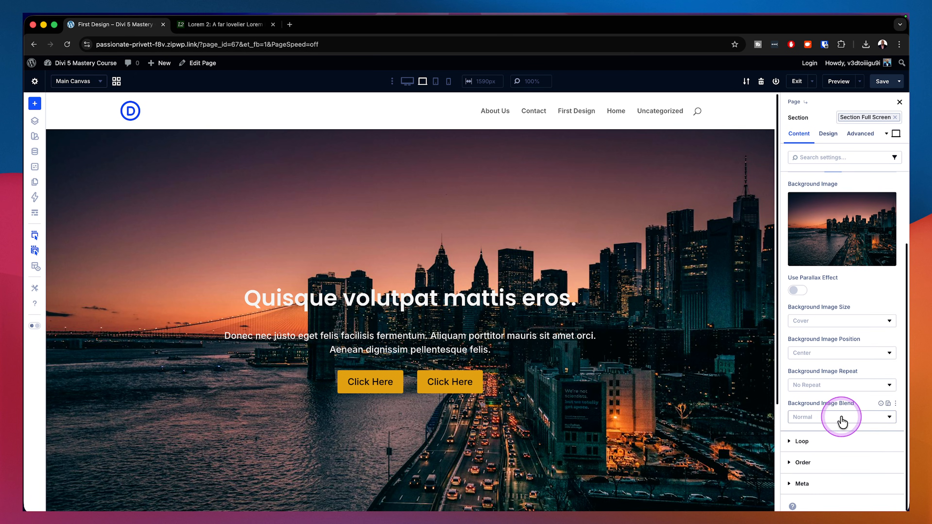
left_click(842, 418)
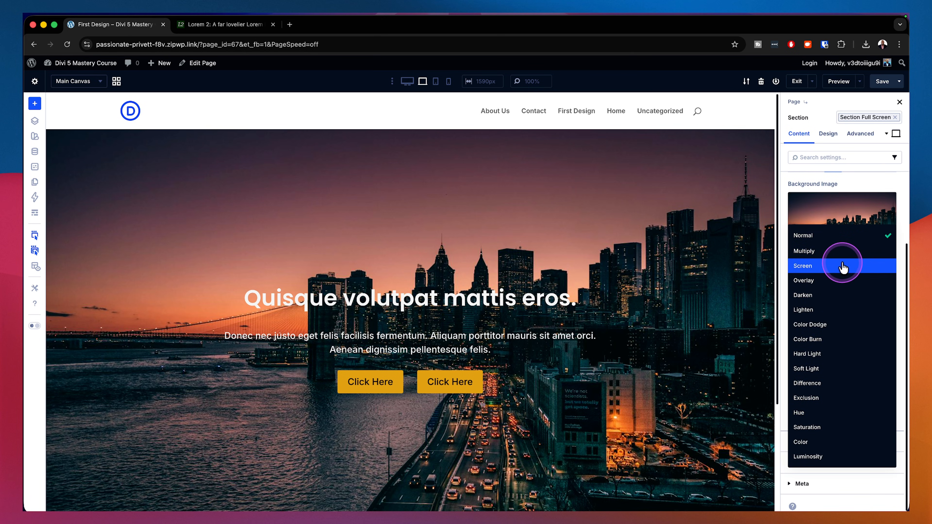
left_click(833, 252)
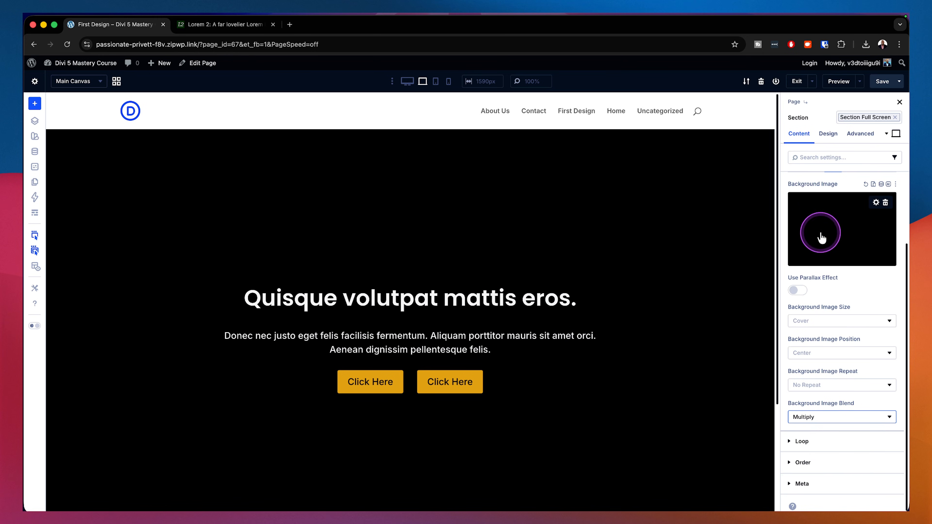
Set the opacity of the section's black background color to 62% and try to save the page.
scroll(822, 268, "up", 3)
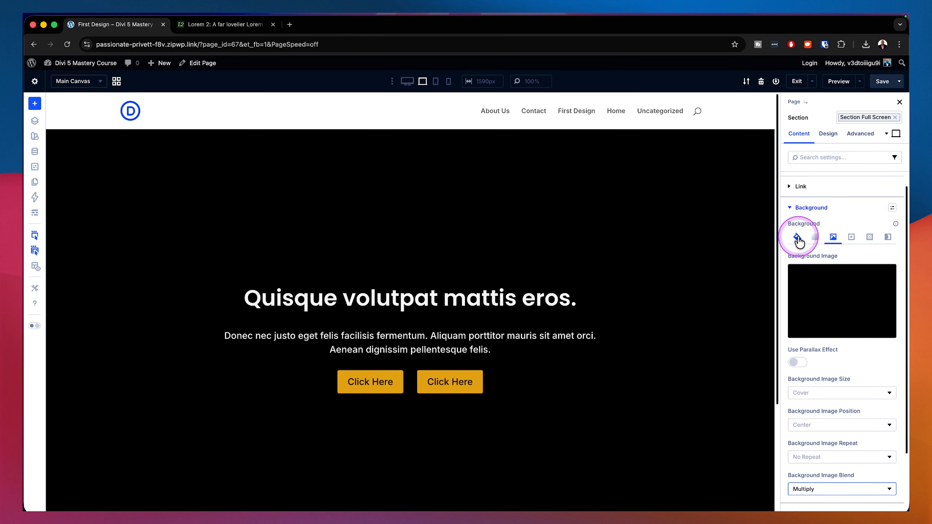
left_click(798, 237)
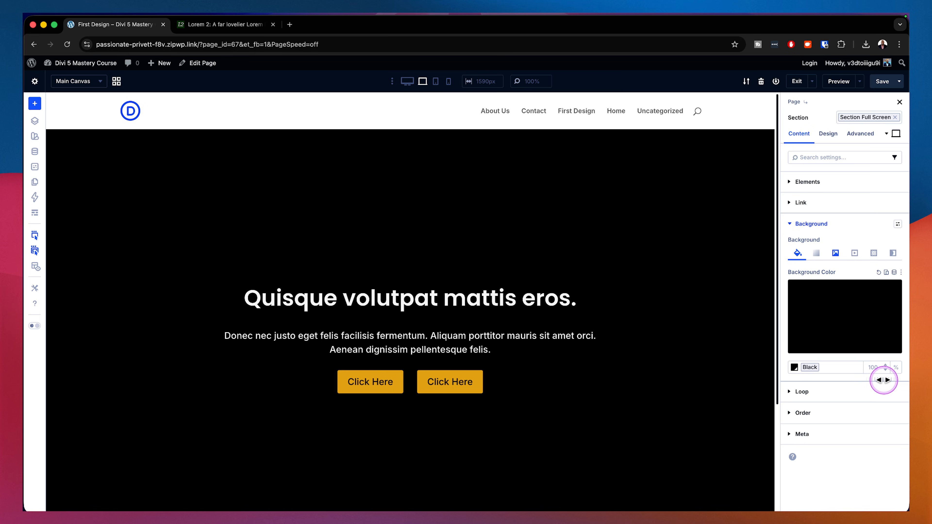
mouse_move(883, 381)
left_mouse_down()
mouse_move(872, 388)
mouse_move(874, 378)
left_mouse_up()
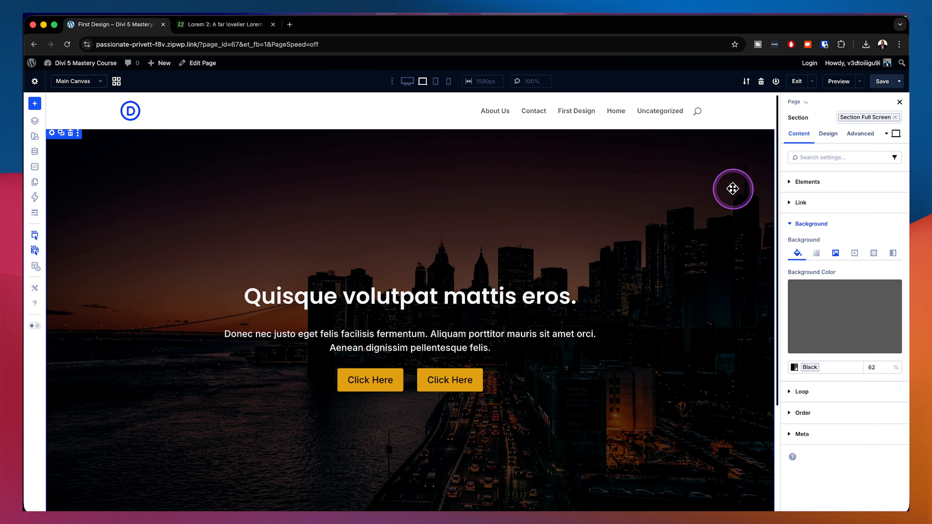
left_click(881, 84)
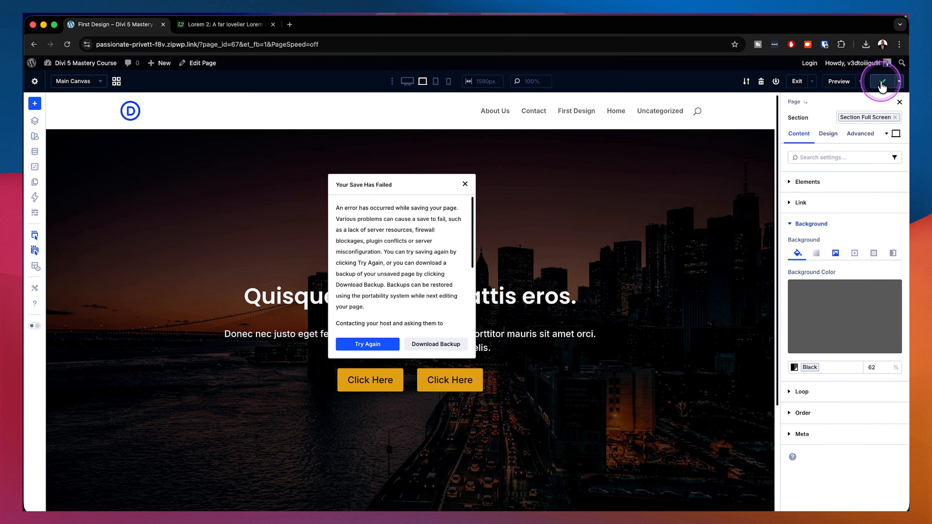
left_click(465, 183)
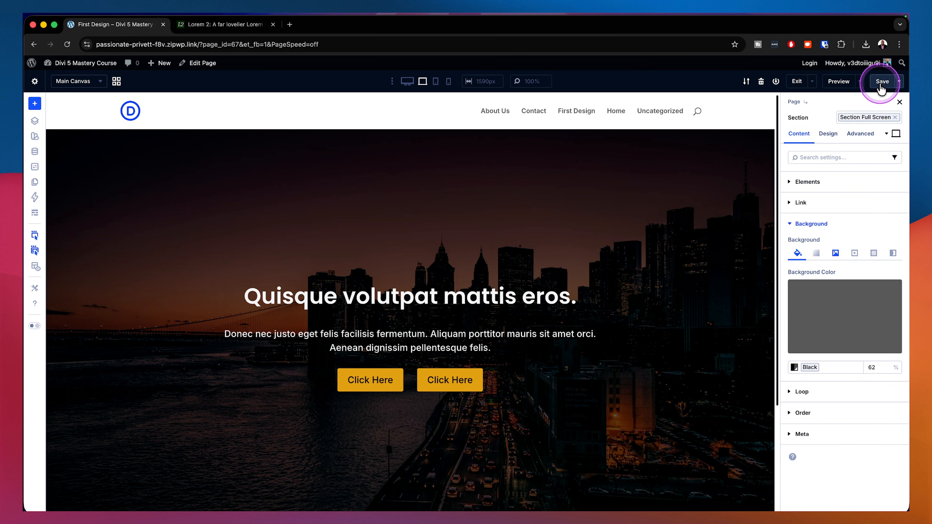
Switch to the Main Canvas Copy and add a background gradient to its hero section.
left_click(116, 81)
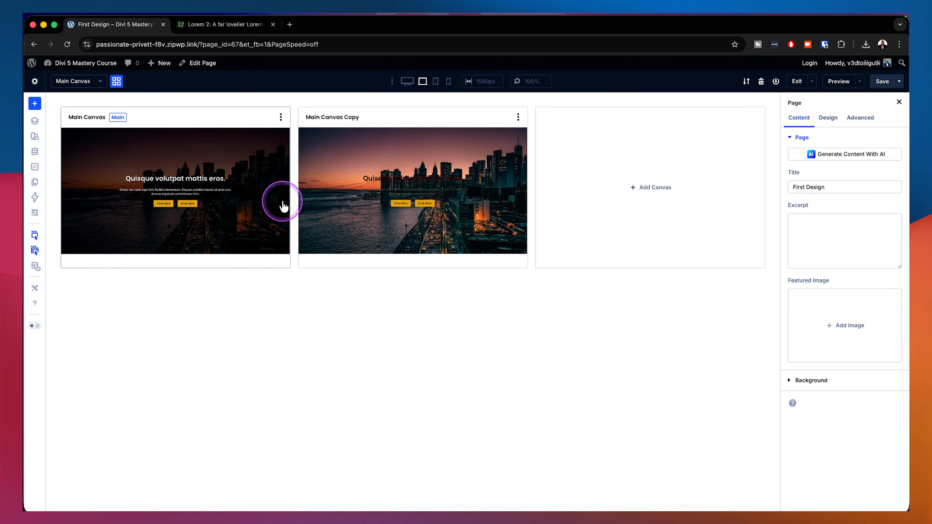
left_click(495, 154)
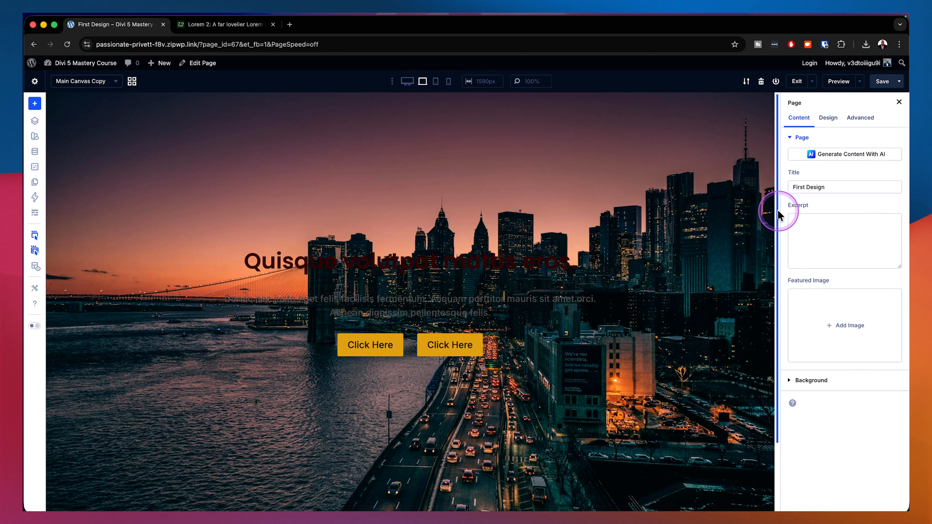
mouse_move(140, 113)
left_click(52, 98)
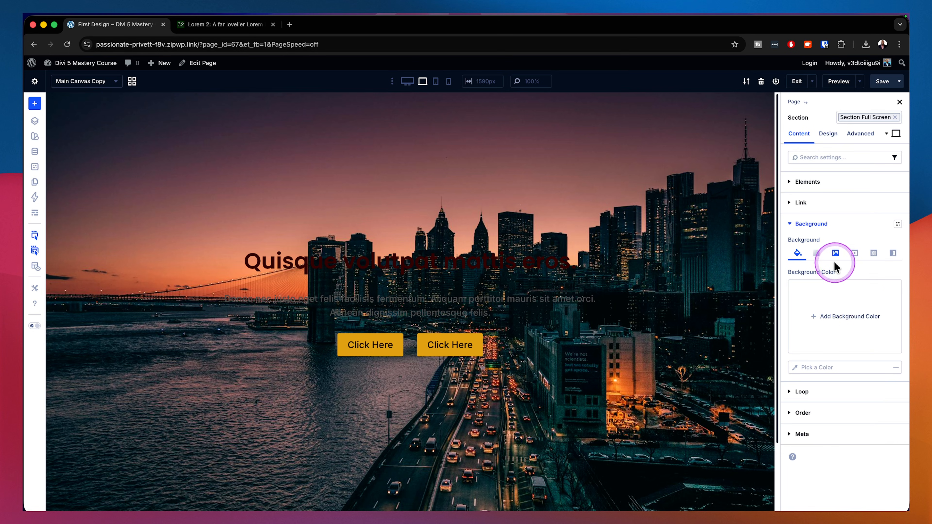
left_click(816, 254)
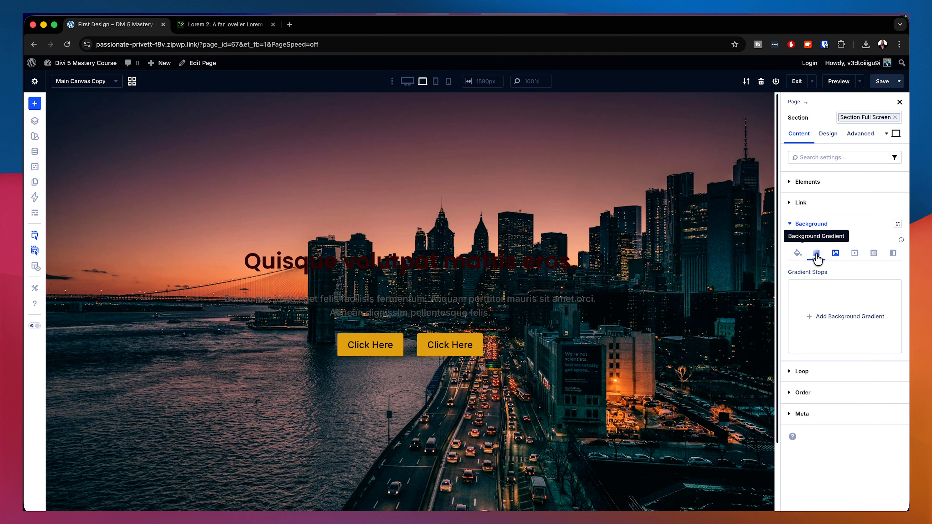
left_click(882, 312)
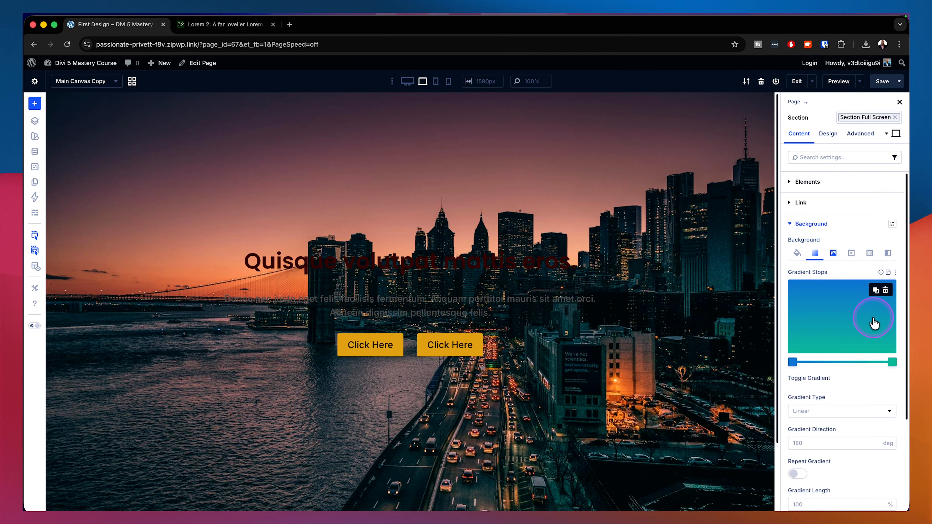
Set both the start and end stops of the section's background gradient to black (000000).
left_click(793, 362)
left_click_drag(670, 316, 659, 326)
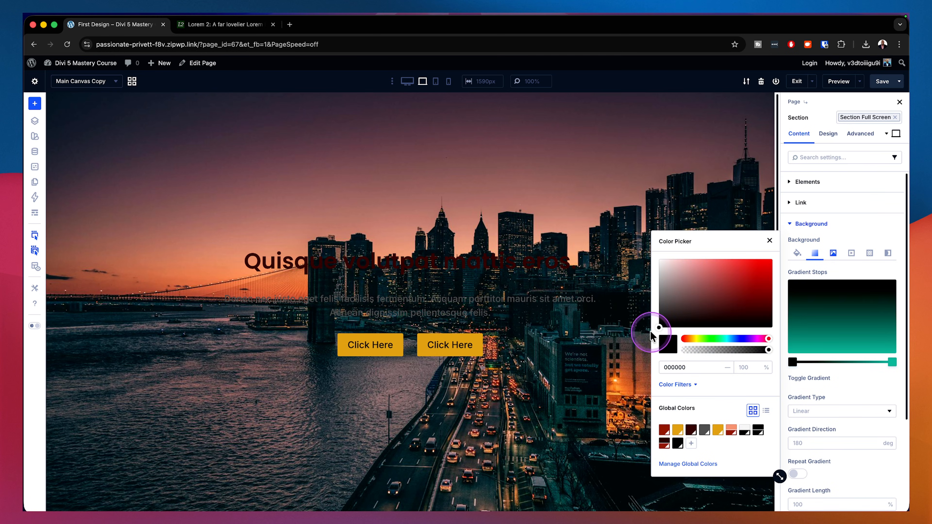
left_click(770, 243)
left_click(891, 363)
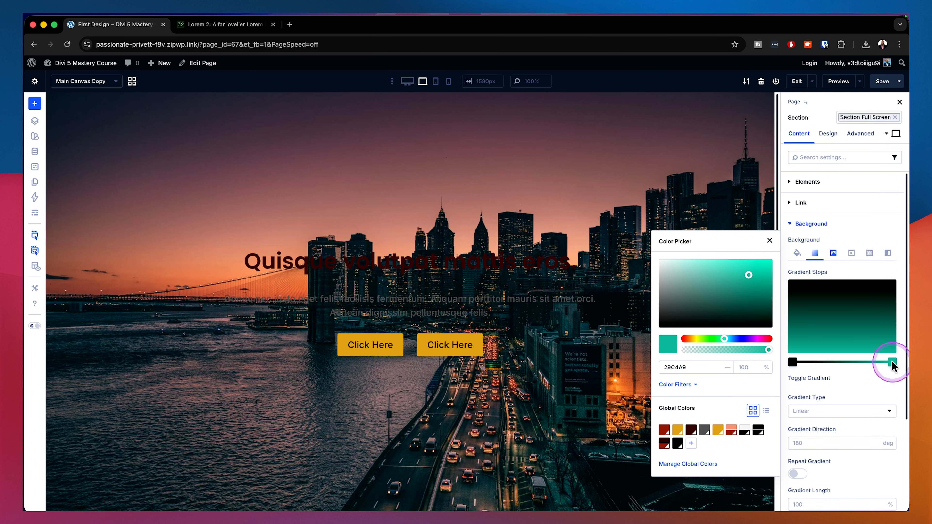
left_click_drag(671, 323, 650, 332)
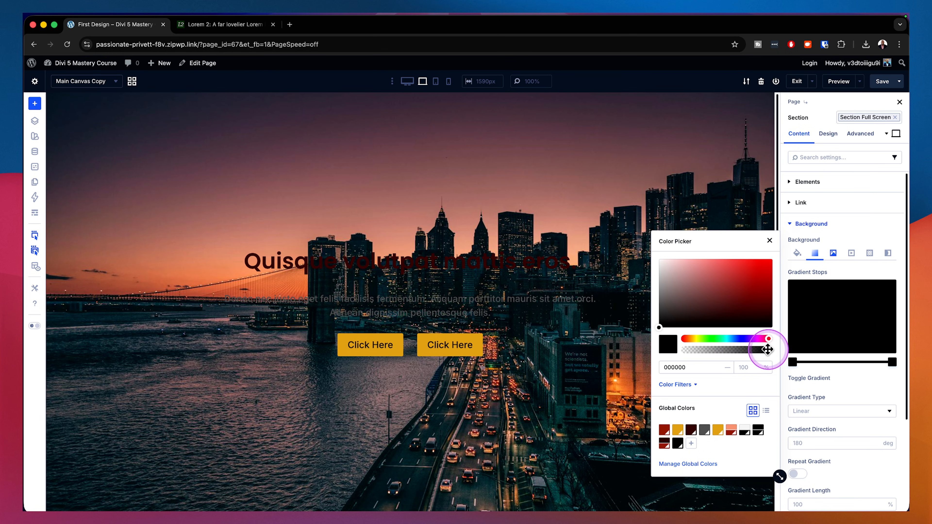
Set the opacity of the black gradient's end stop to 14% and place the gradient above the background image.
left_click_drag(767, 350, 700, 354)
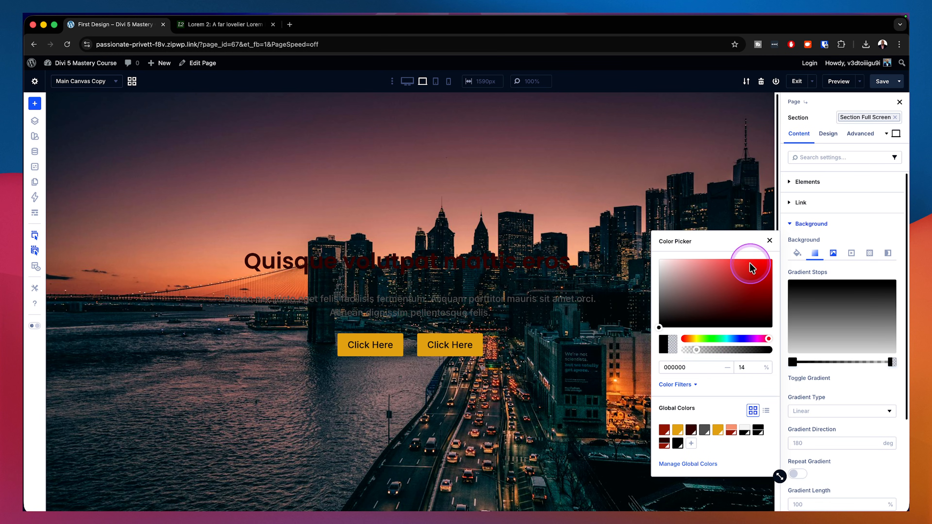
left_click(769, 241)
scroll(868, 350, "down", 1)
scroll(870, 355, "down", 2)
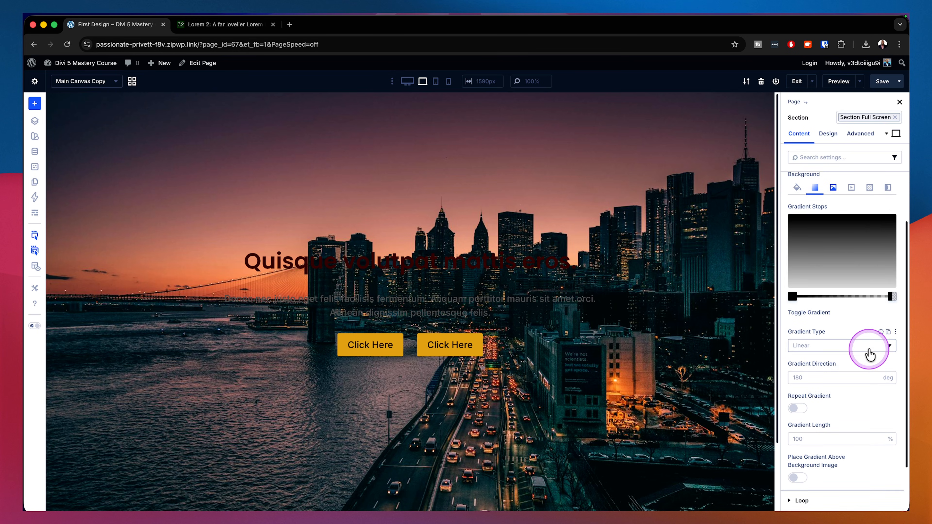
scroll(870, 354, "down", 2)
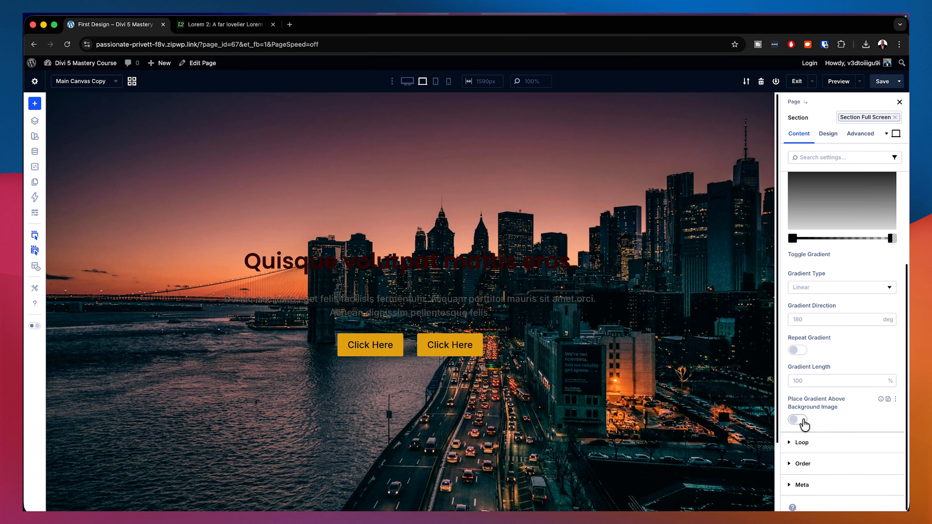
left_click(798, 419)
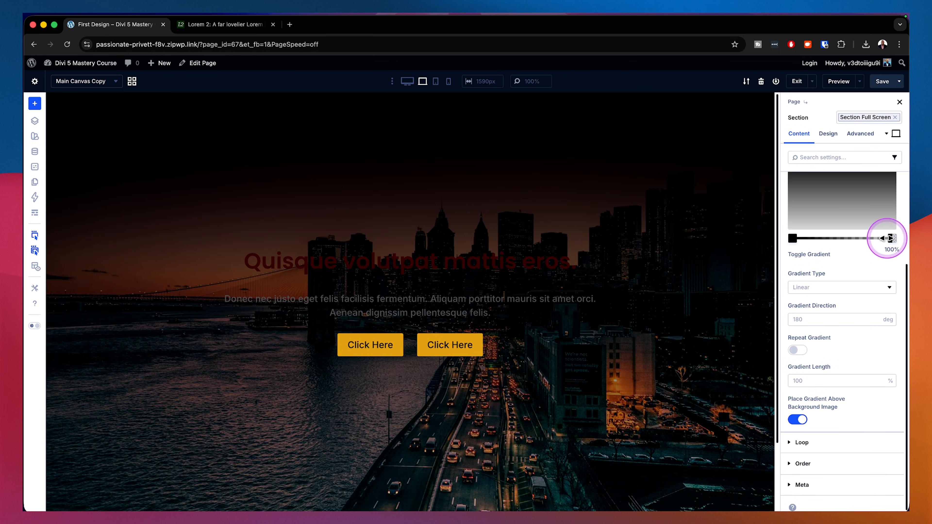
Move the gradient's start stop slightly inward and nudge its end stop outward to extend the dark area.
left_click_drag(792, 238, 803, 238)
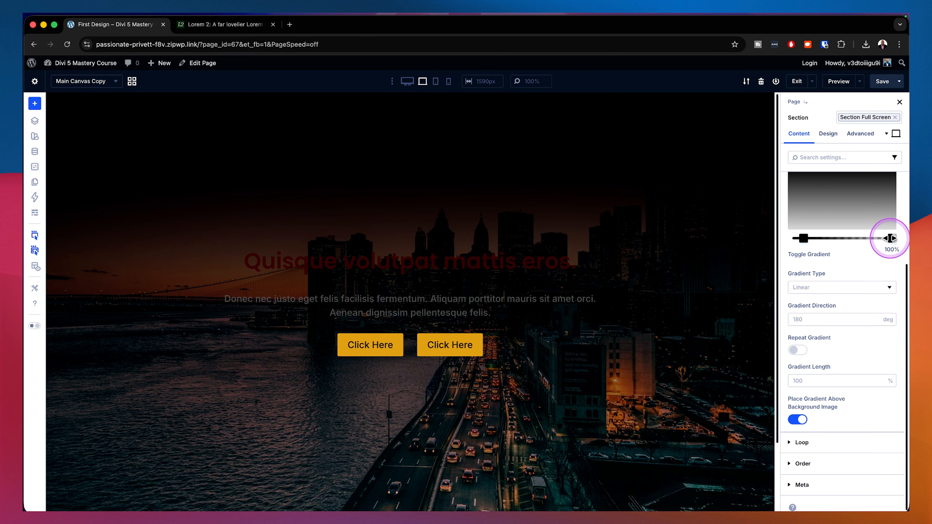
mouse_move(890, 238)
left_mouse_down()
mouse_move(873, 239)
mouse_move(892, 238)
left_mouse_up()
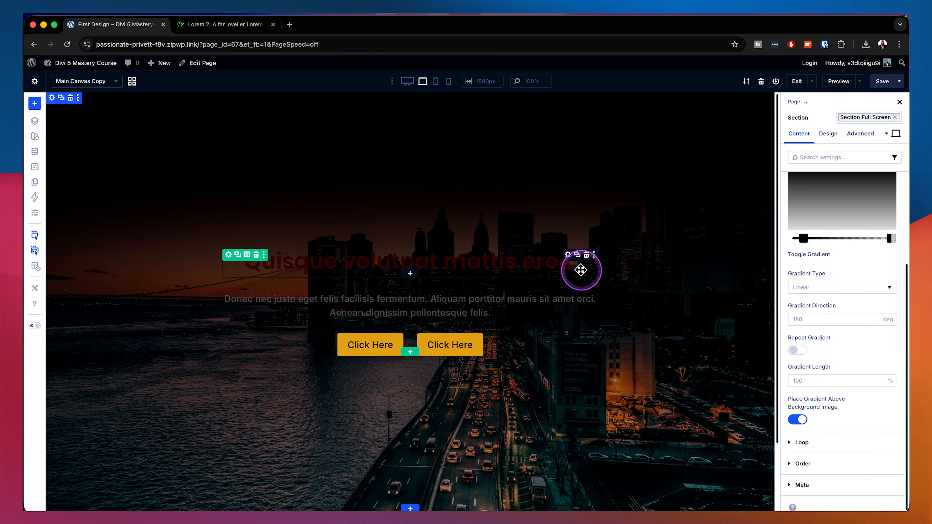
Set the hero heading's text color to the global color Gray 100.
left_click(578, 266)
left_click(829, 133)
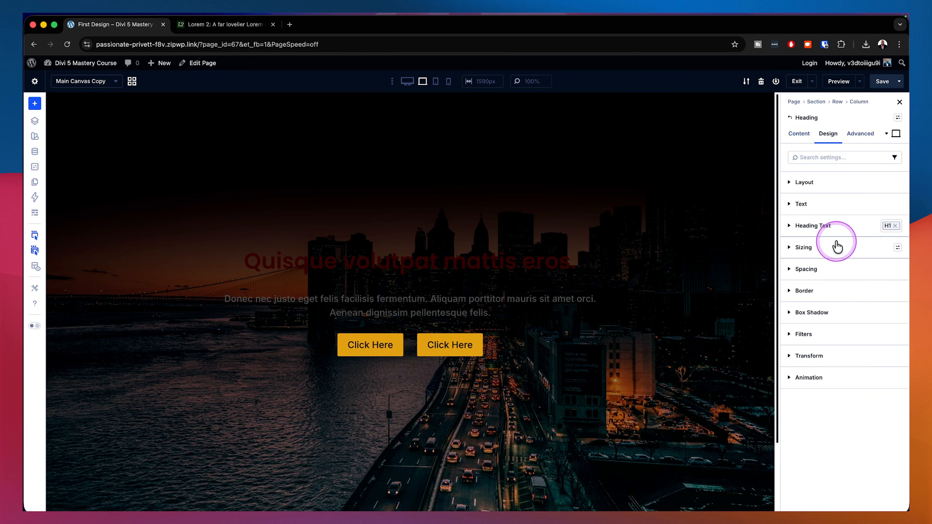
left_click(835, 230)
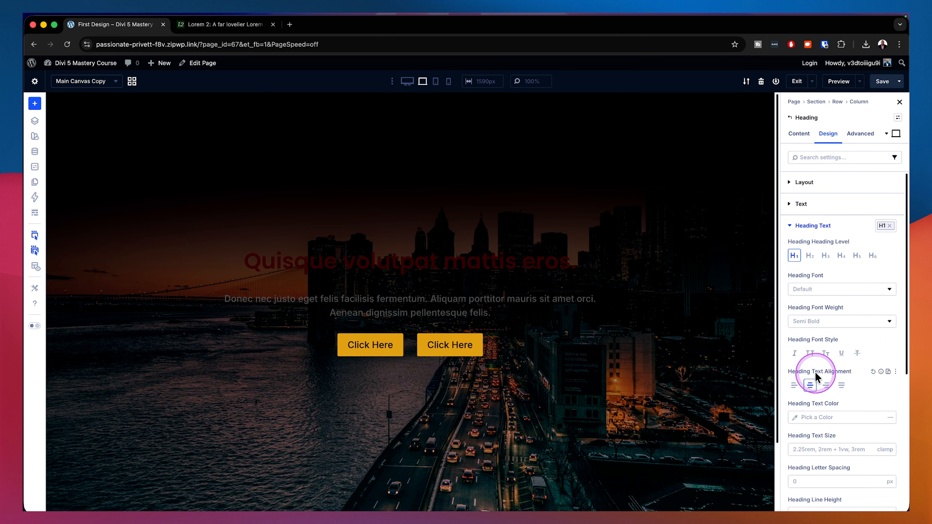
scroll(875, 408, "down", 1)
left_click(888, 381)
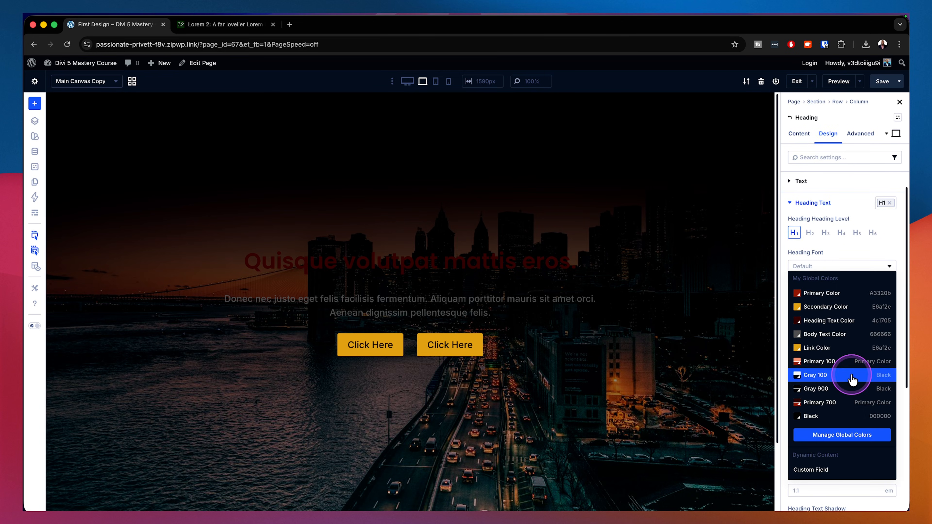
left_click(852, 379)
Set the text color of the paragraph below the heading to the global color Gray 100.
left_click(568, 298)
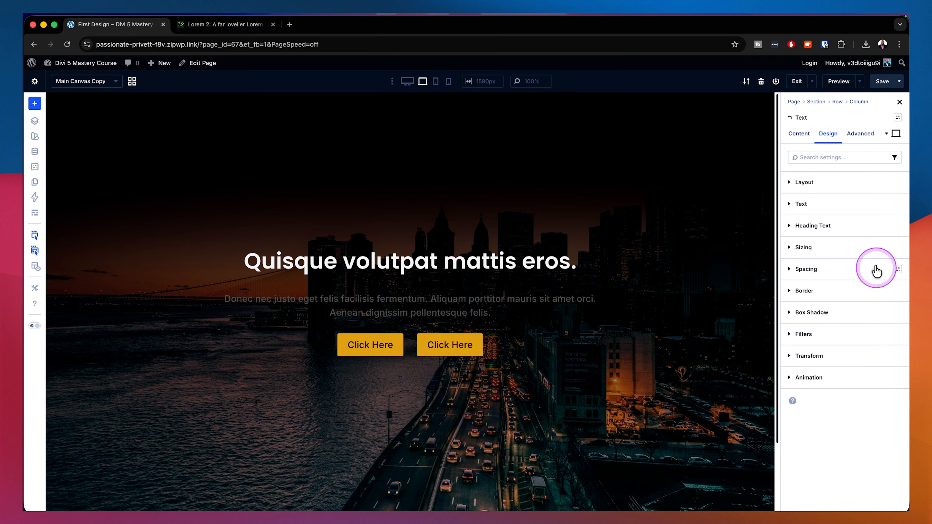
left_click(849, 205)
left_click(860, 333)
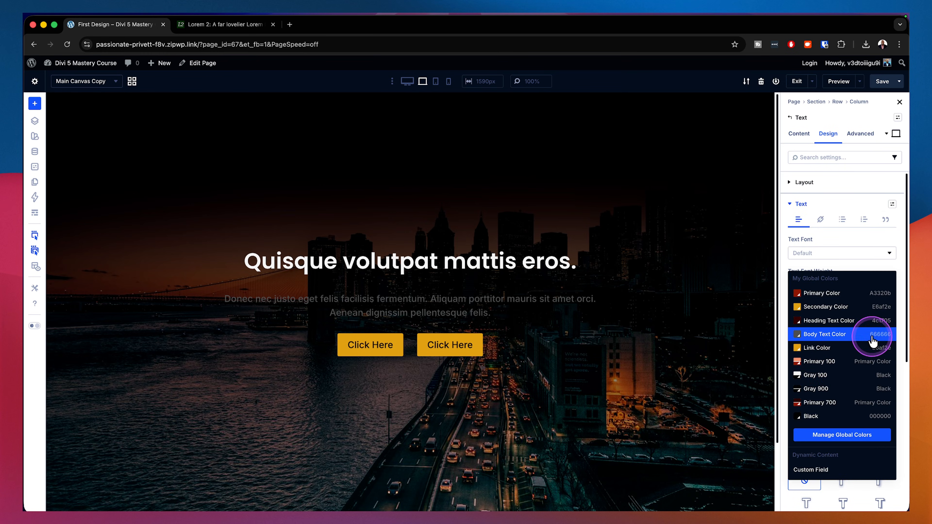
left_click(827, 372)
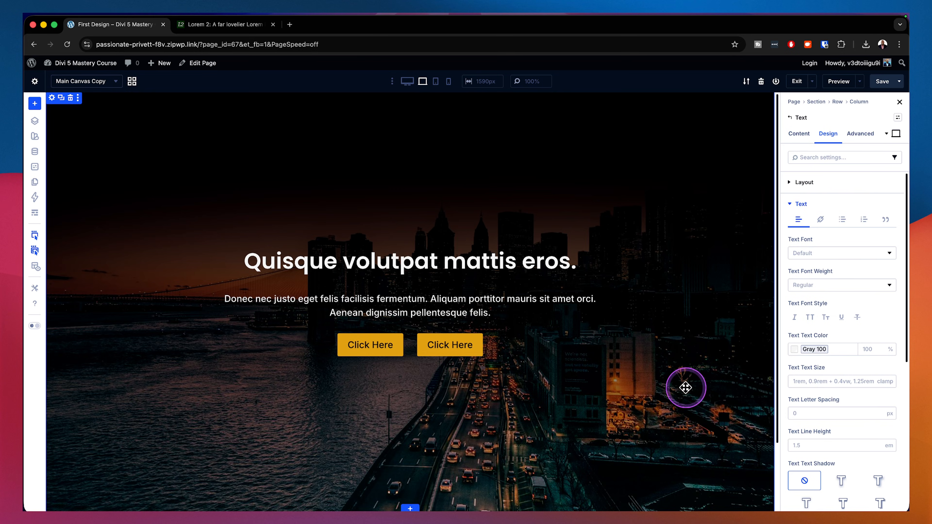
scroll(686, 387, "down", 3)
scroll(686, 387, "up", 3)
scroll(685, 387, "up", 1)
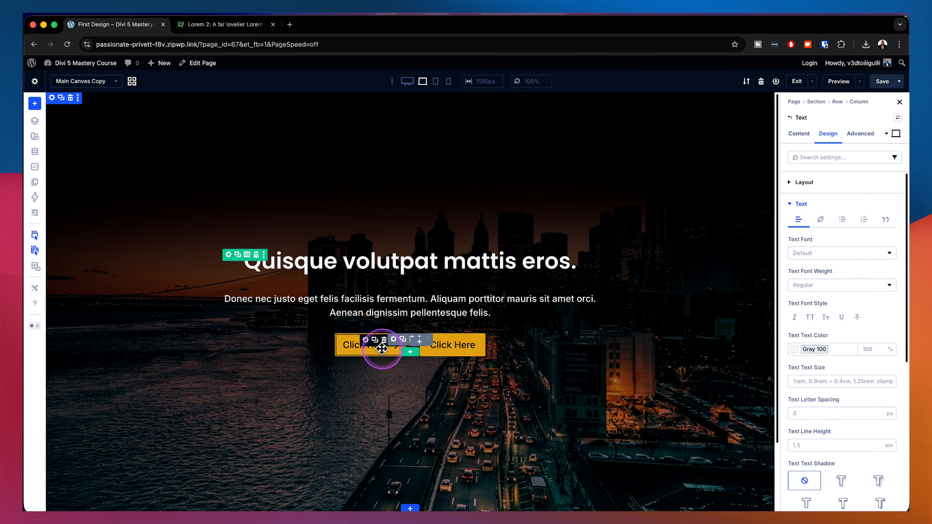
scroll(670, 275, "down", 3)
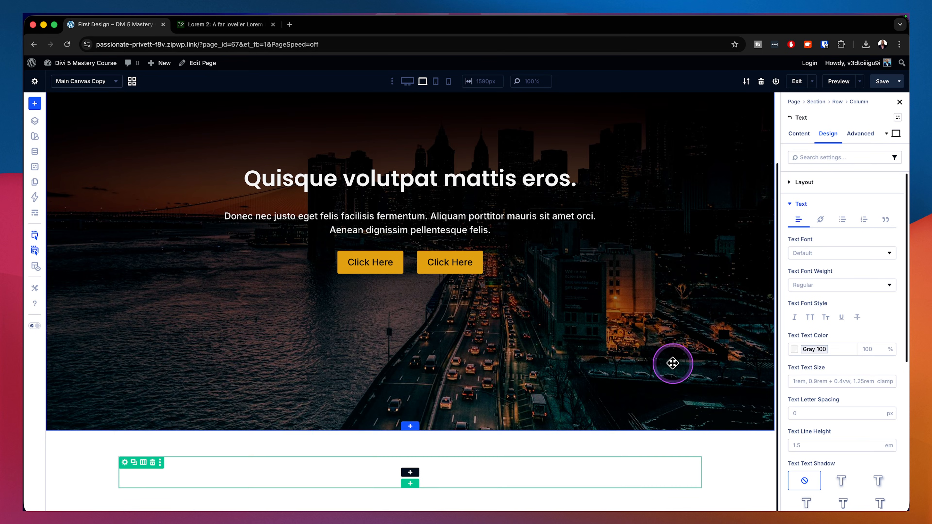
scroll(687, 249, "up", 3)
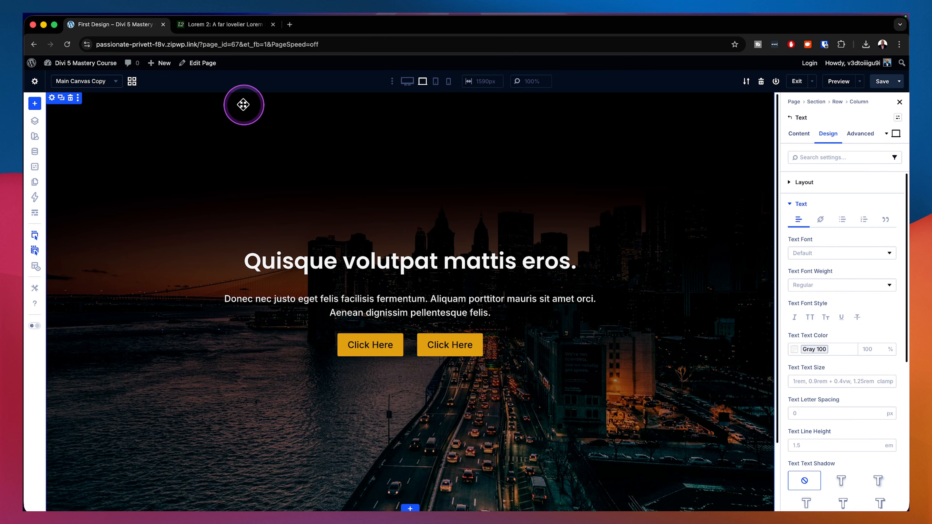
Duplicate the Main Canvas Copy from the canvas overview and open the duplicate for editing.
left_click(132, 82)
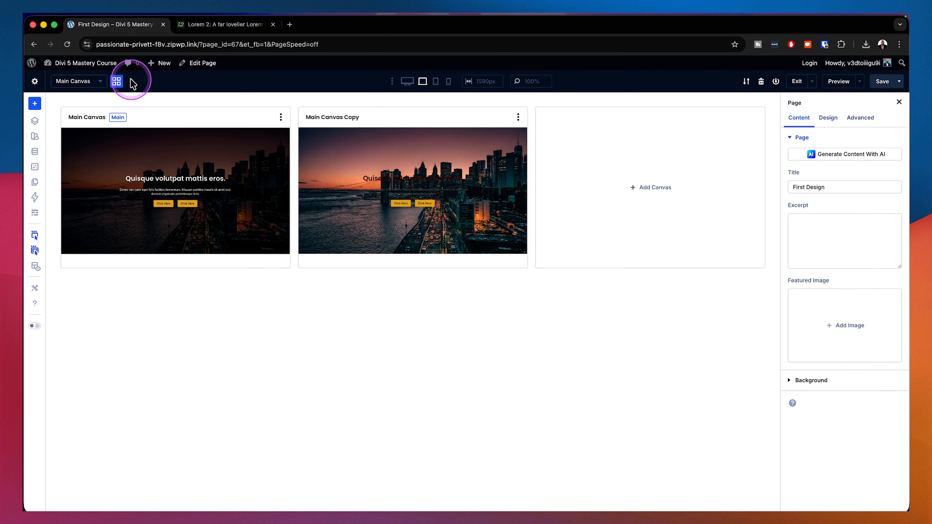
left_click(518, 118)
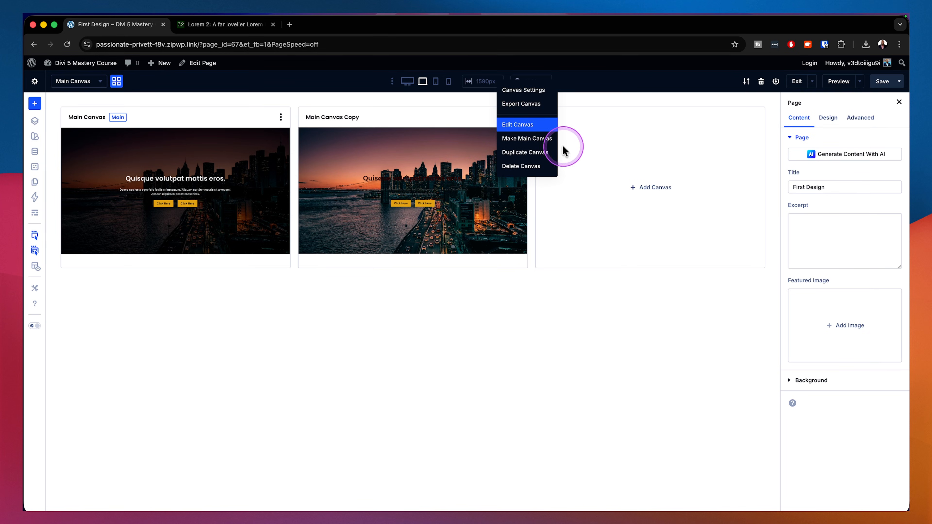
left_click(538, 159)
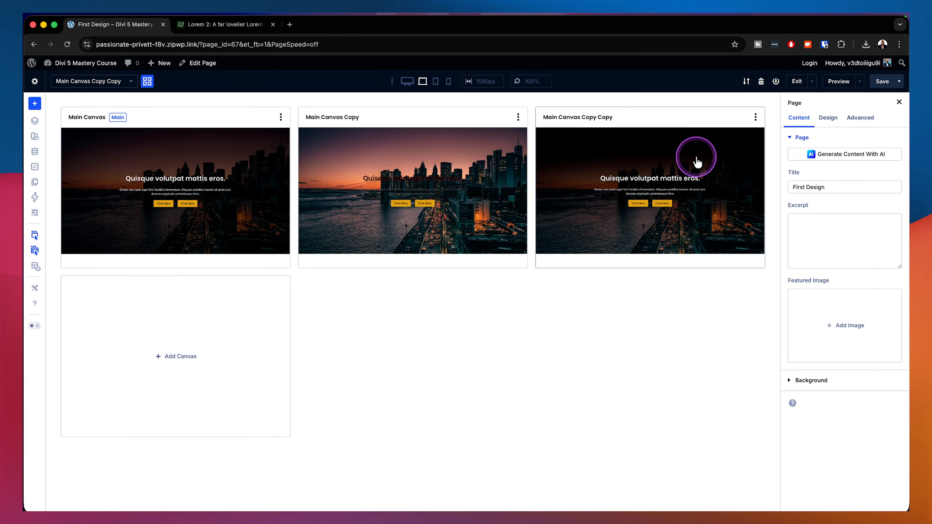
left_click(712, 161)
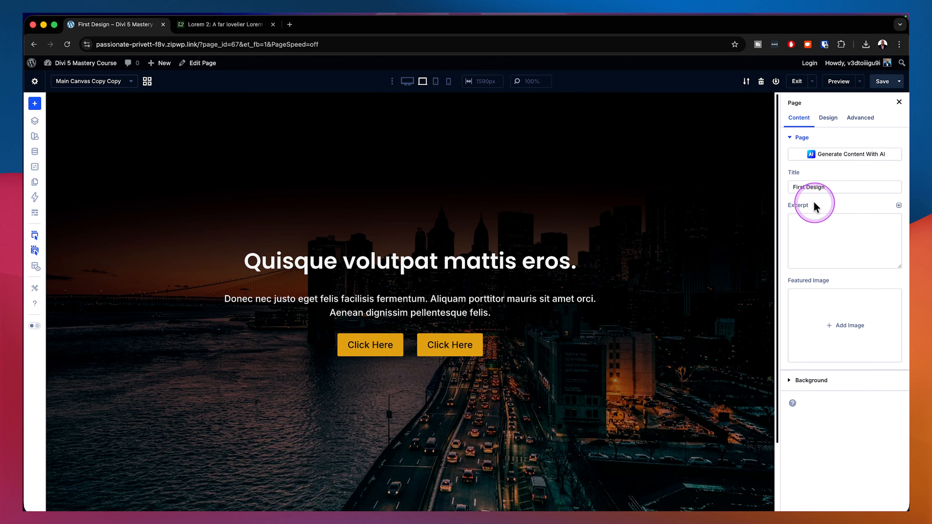
Remove the background image of the duplicate's hero section and insert the skyline photo again from the media library.
left_click(686, 198)
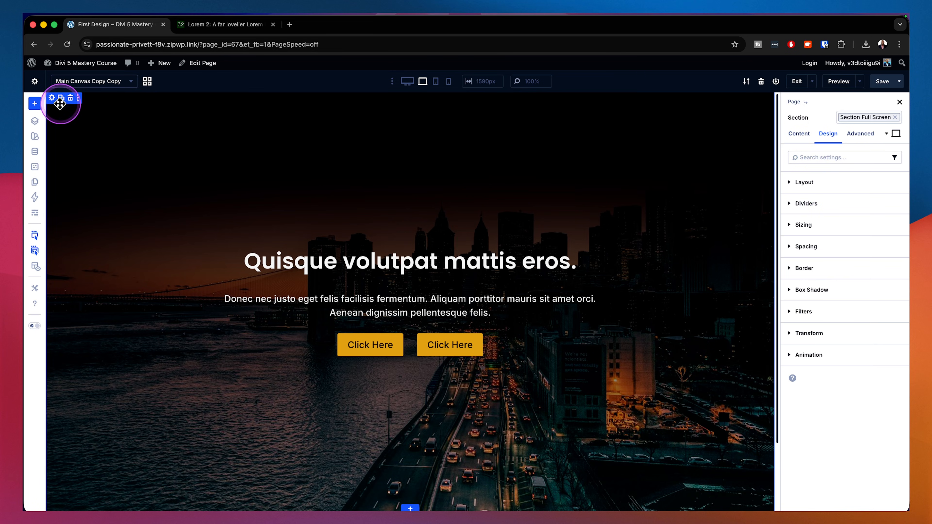
left_click(804, 140)
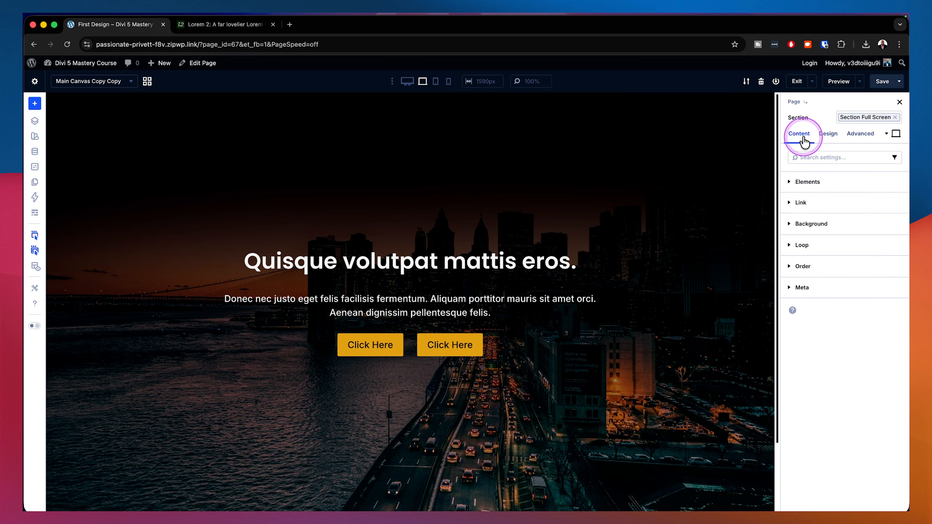
left_click(844, 226)
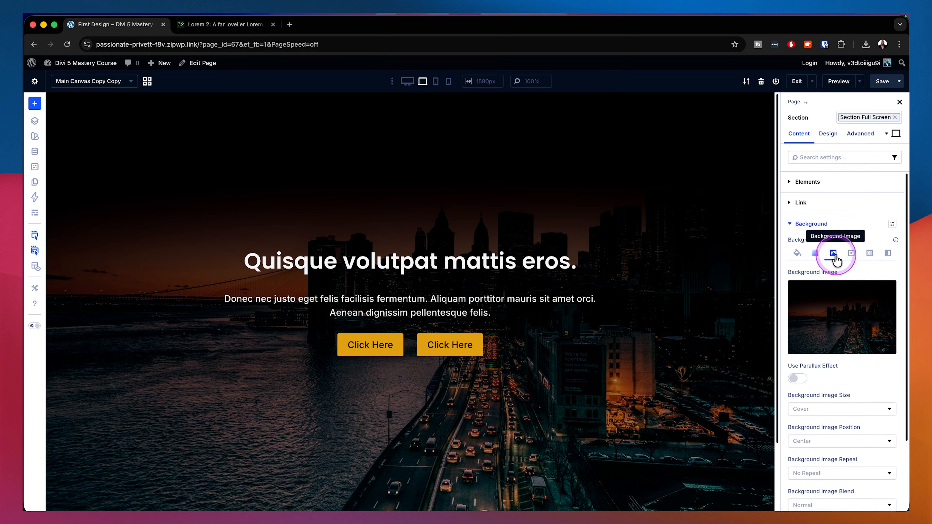
left_click(883, 290)
left_click(840, 310)
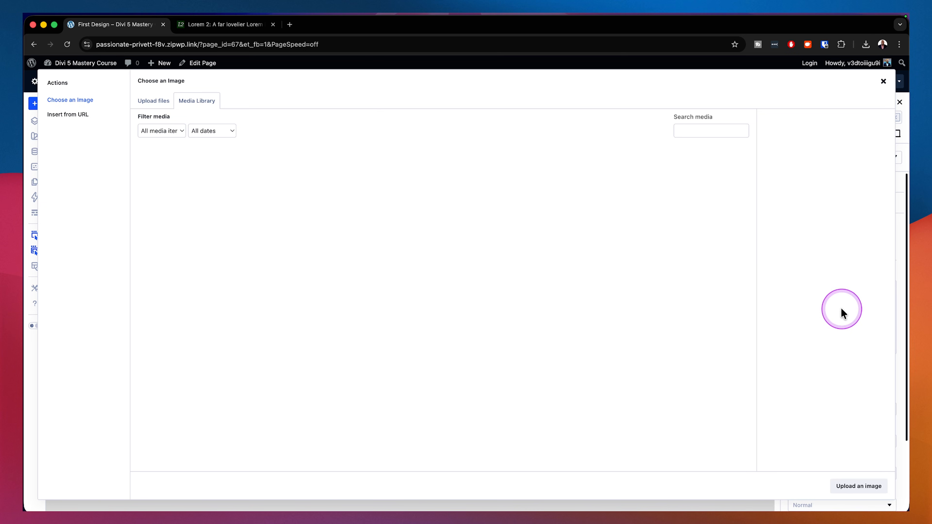
left_click(192, 200)
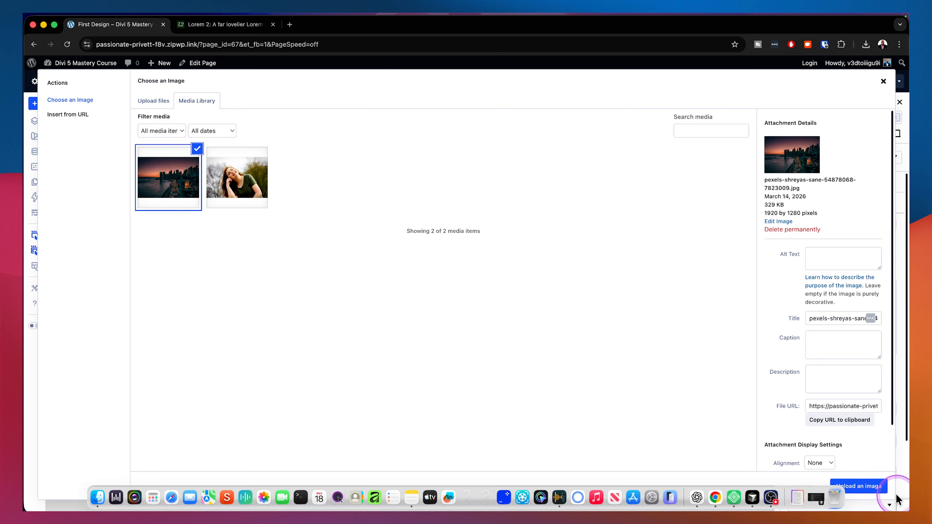
left_click(861, 485)
Delete the section's background gradient and give the section a near-white background color (FDFDFD).
left_click(815, 257)
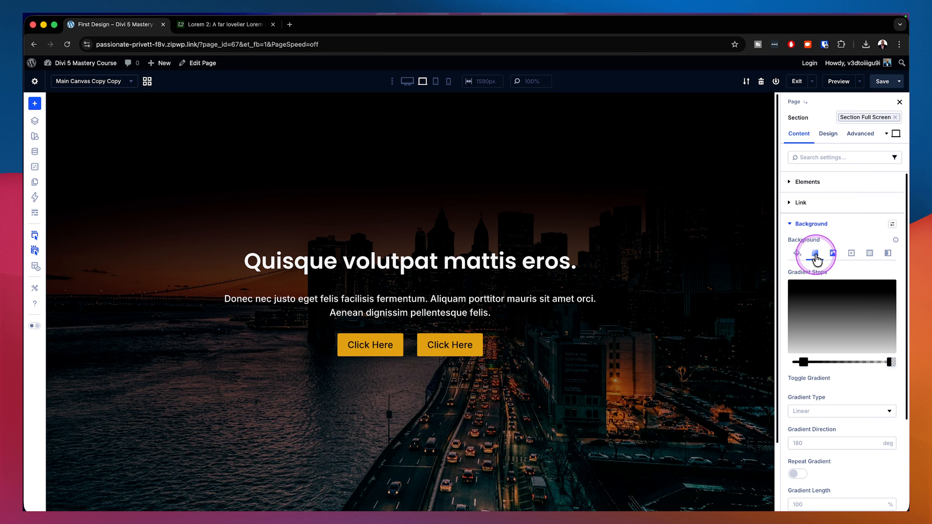
left_click(882, 292)
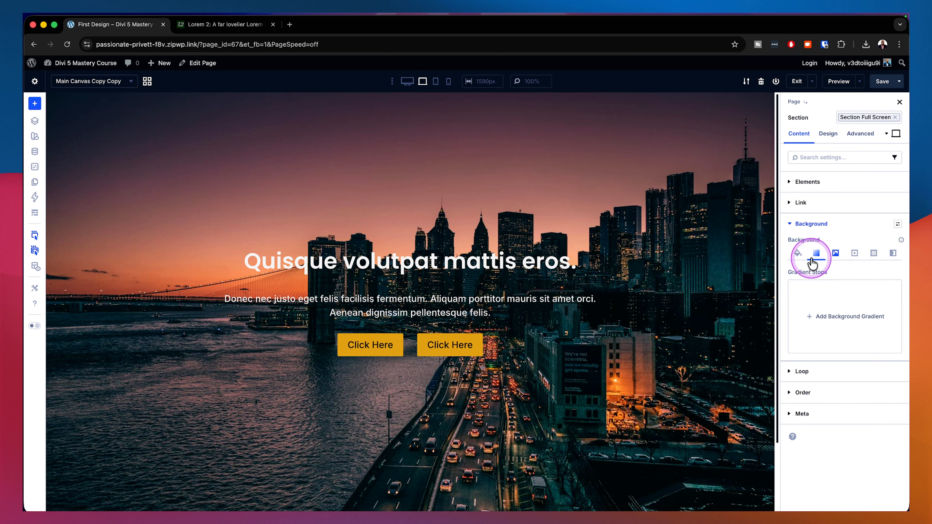
left_click(797, 254)
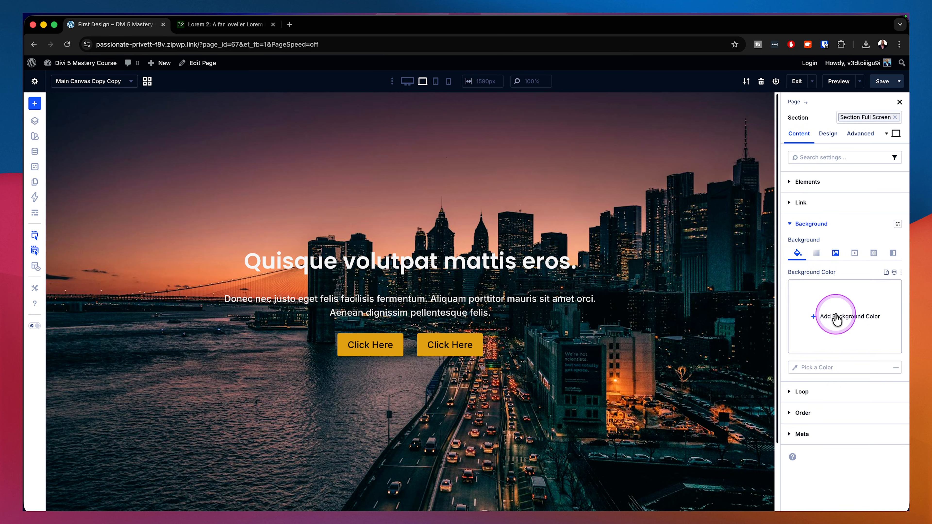
left_click(894, 272)
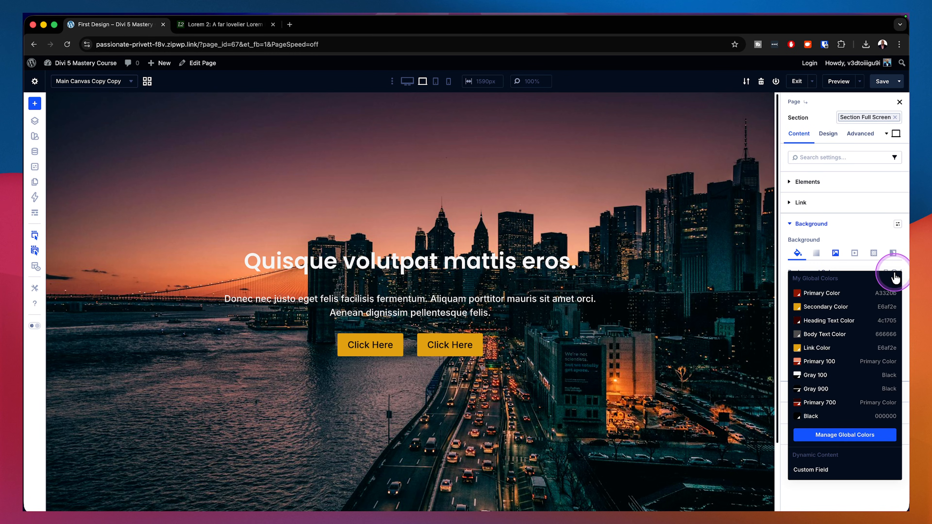
left_click(895, 278)
left_click(840, 314)
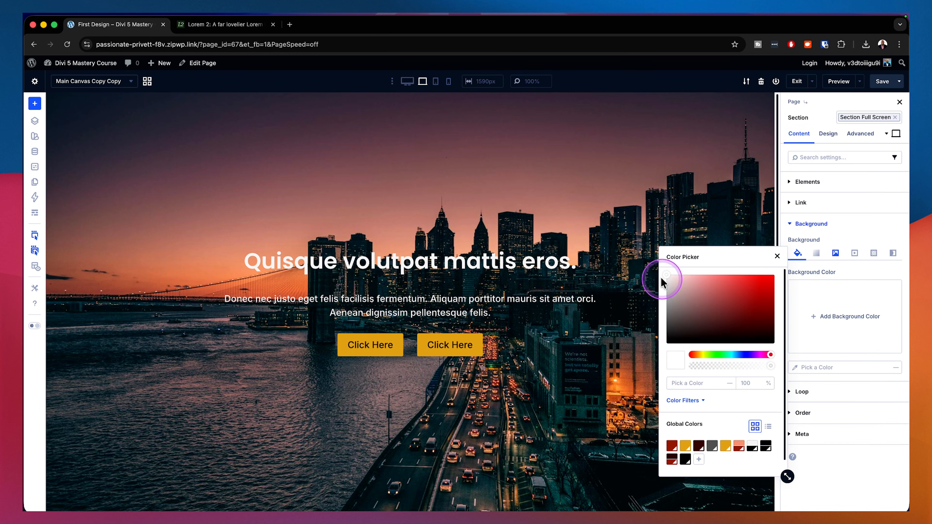
left_click_drag(665, 282, 664, 262)
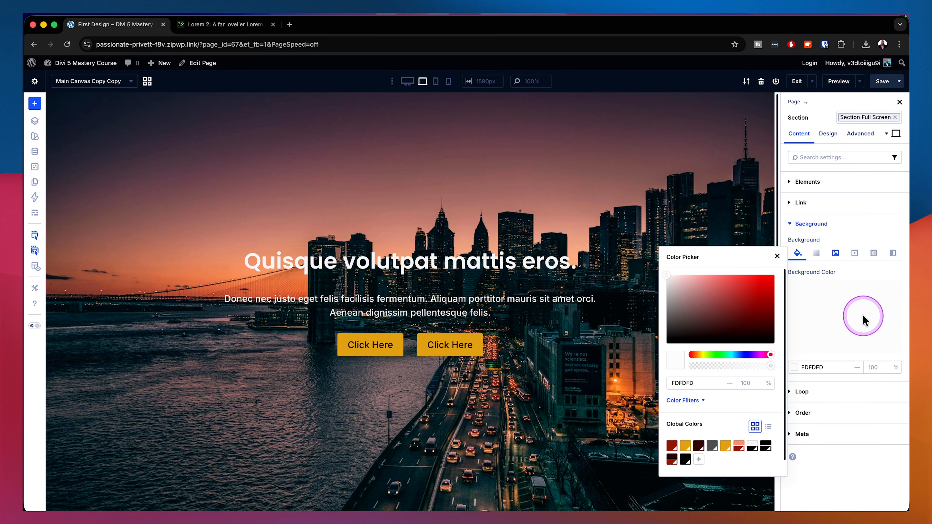
Set the blend mode of the section's background image to Soft Light.
left_click(835, 253)
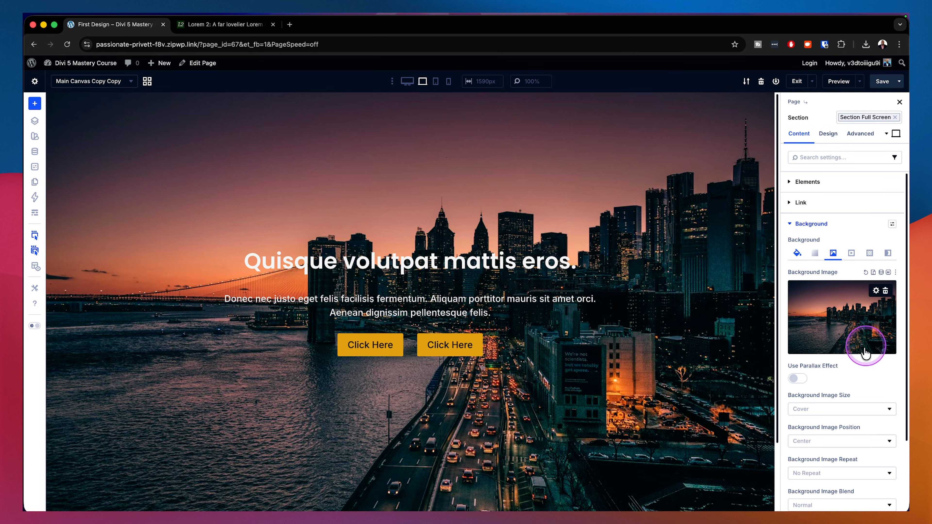
scroll(852, 411, "down", 1)
scroll(852, 413, "down", 2)
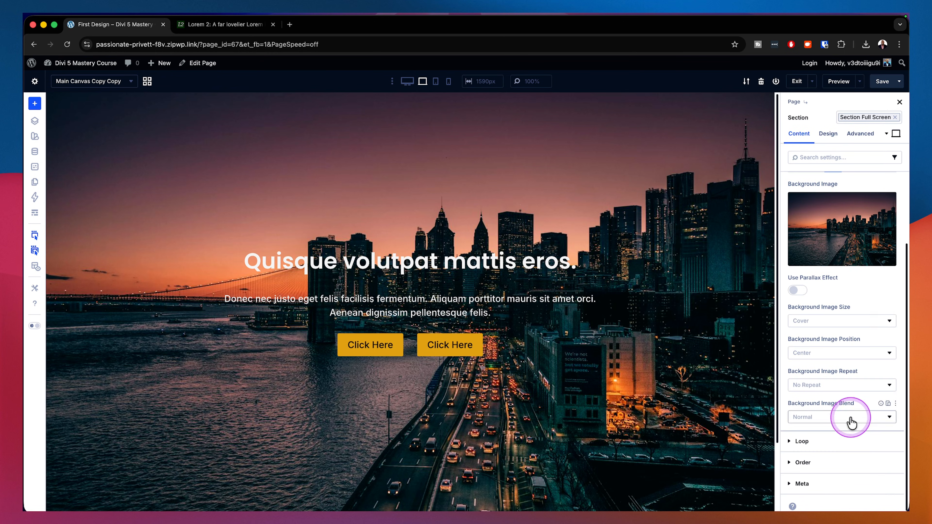
left_click(853, 416)
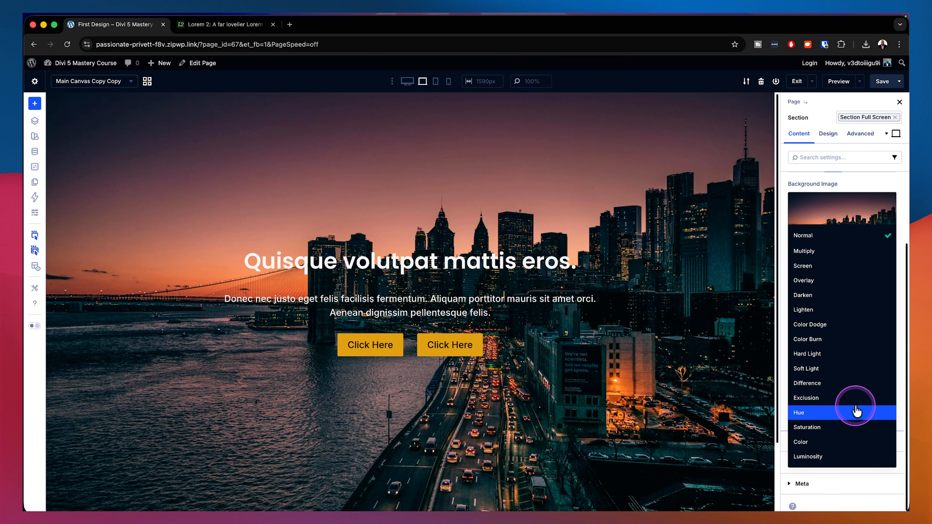
left_click(847, 368)
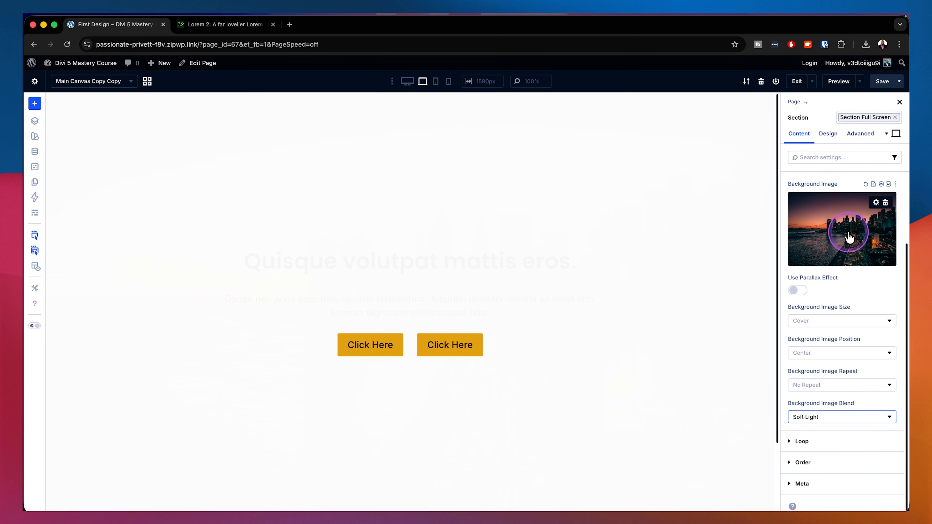
scroll(826, 235, "up", 3)
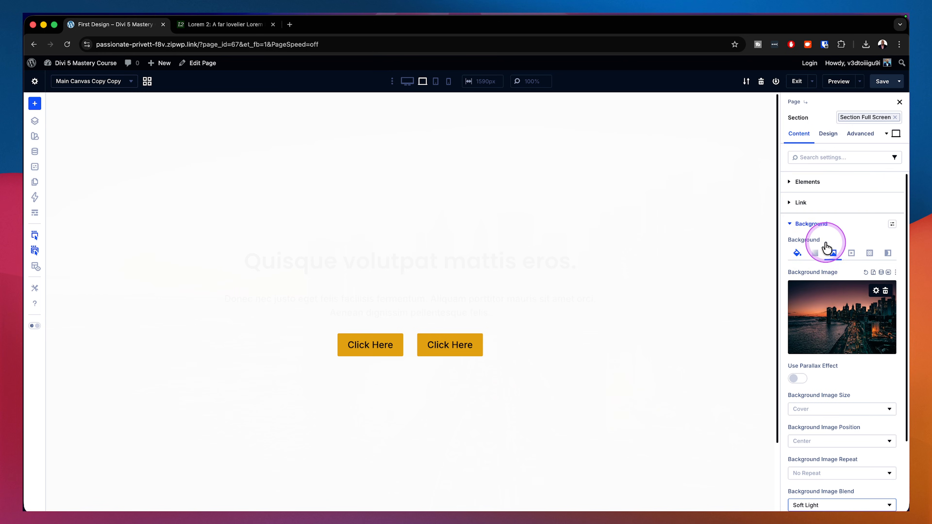
Lower the opacity of the hero section's near-white background color to 70%.
left_click(801, 253)
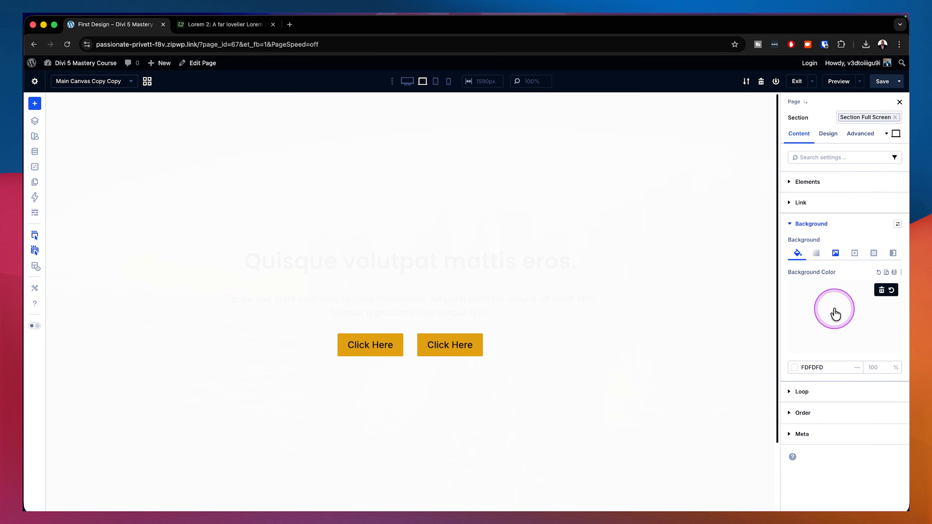
left_click(835, 314)
left_click_drag(768, 365, 758, 368)
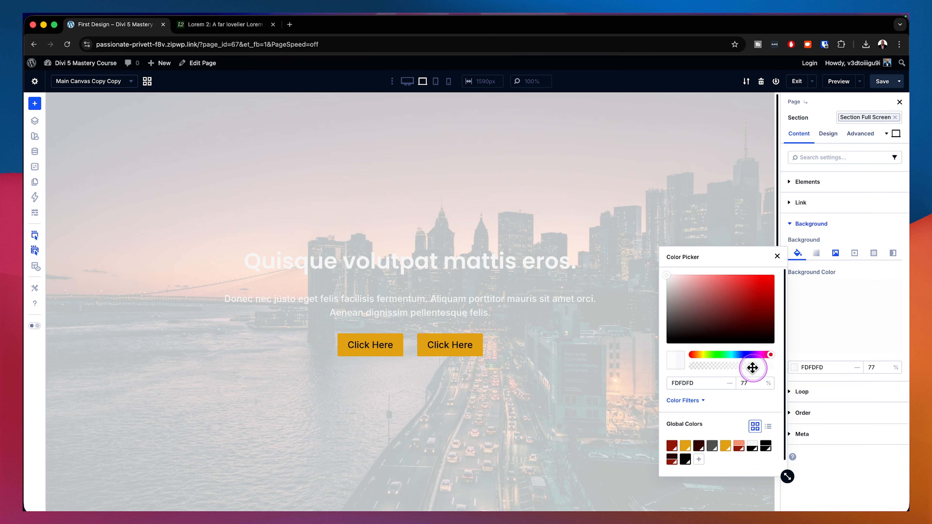
left_click_drag(752, 367, 747, 368)
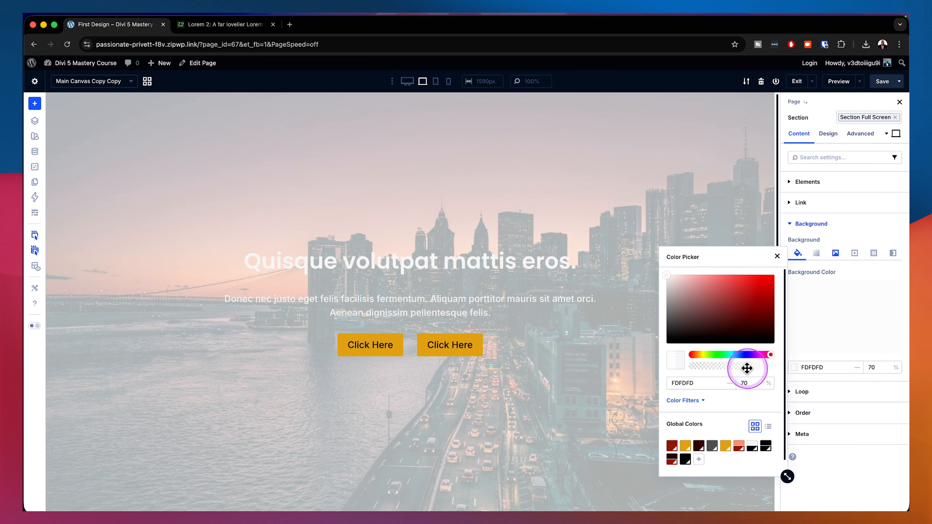
left_click(777, 257)
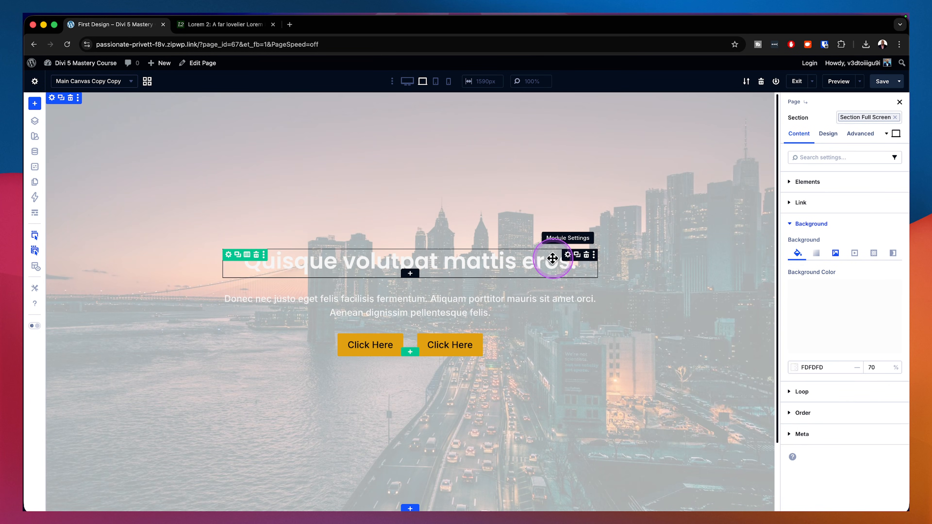
Set the text color of the hero heading to the global color Primary 700.
left_click(568, 255)
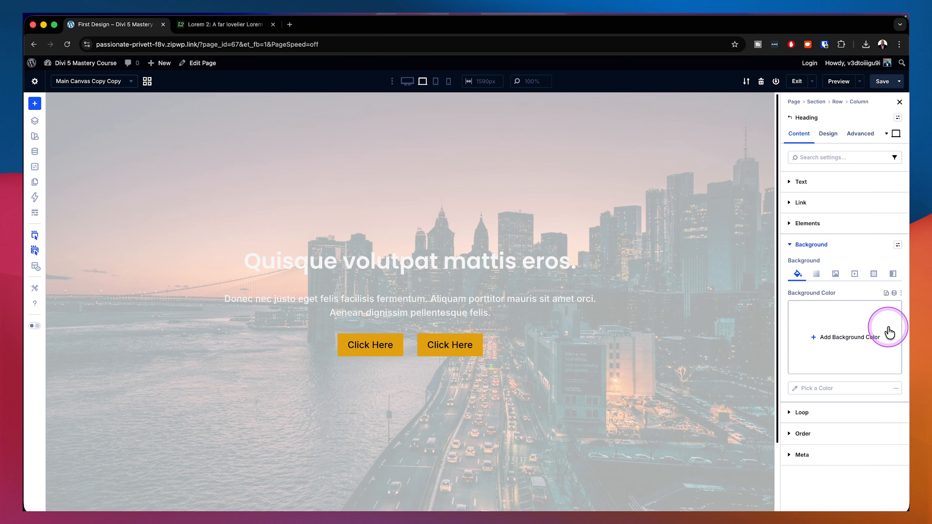
left_click(830, 136)
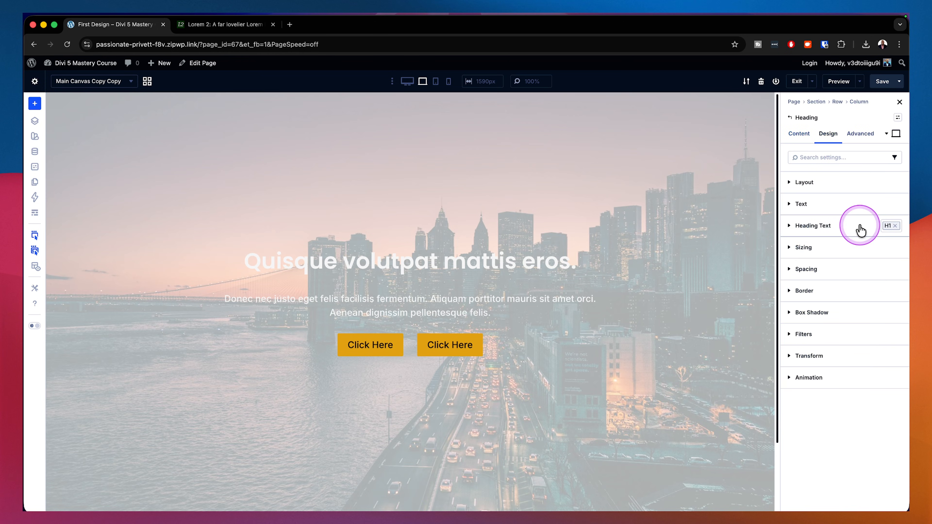
left_click(791, 228)
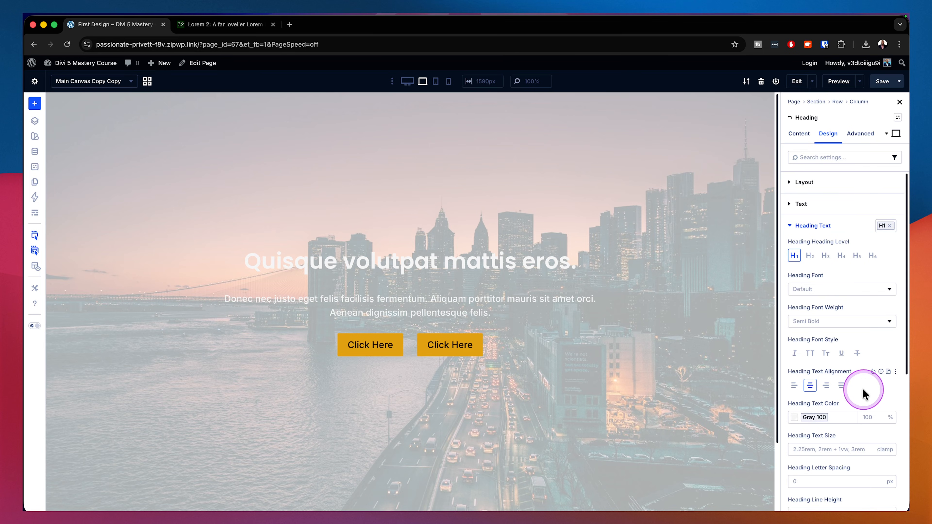
left_click(888, 403)
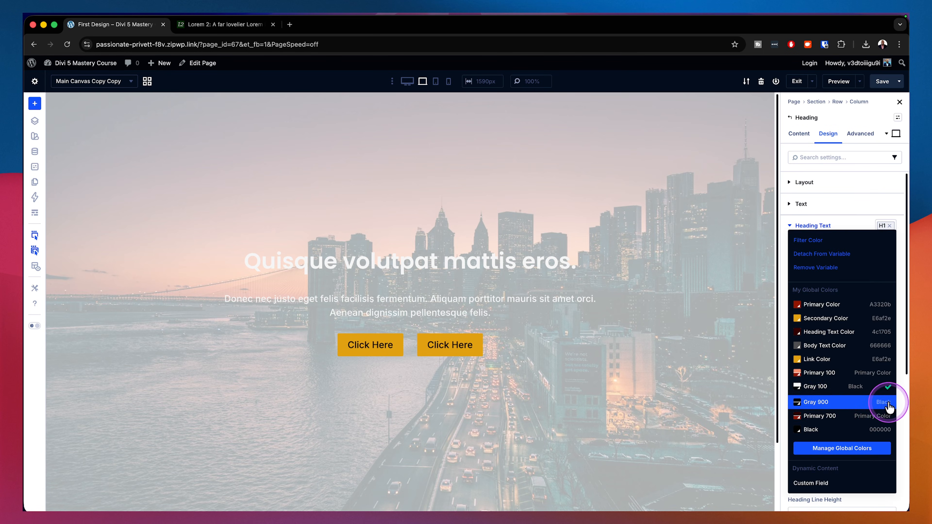
left_click(820, 416)
Set the text color of the paragraph below the heading to the global color Primary 700.
left_click(568, 298)
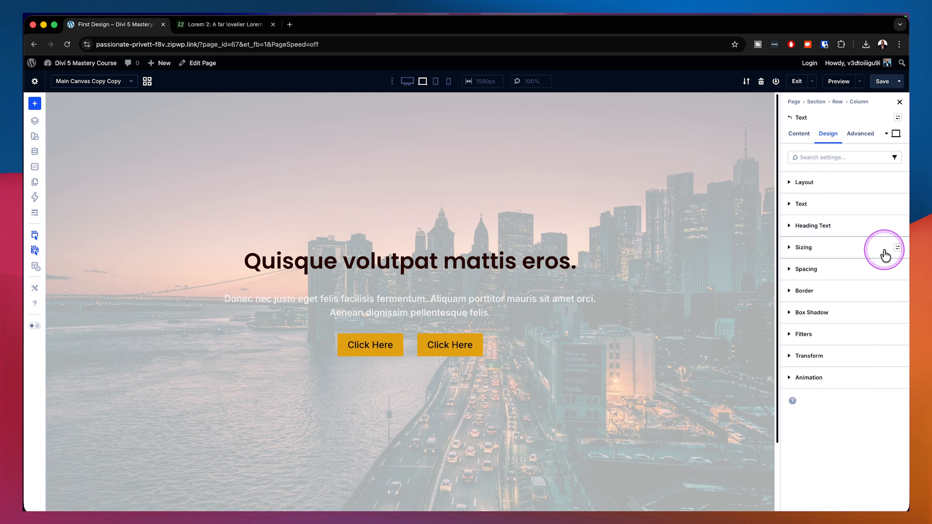
left_click(834, 205)
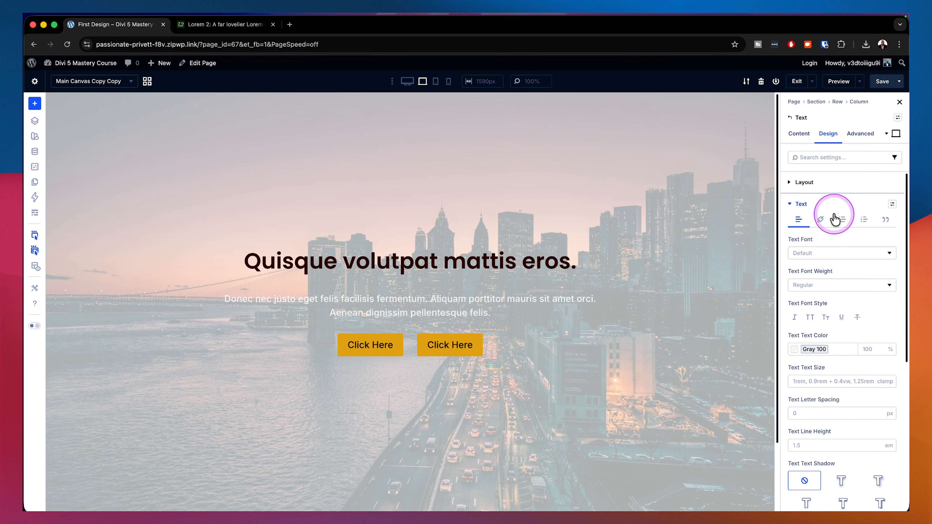
left_click(887, 337)
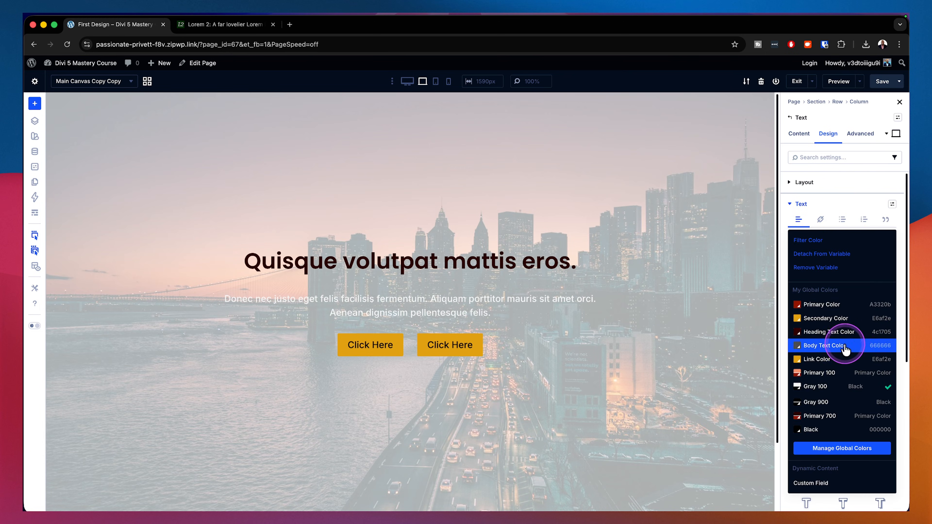
left_click(819, 414)
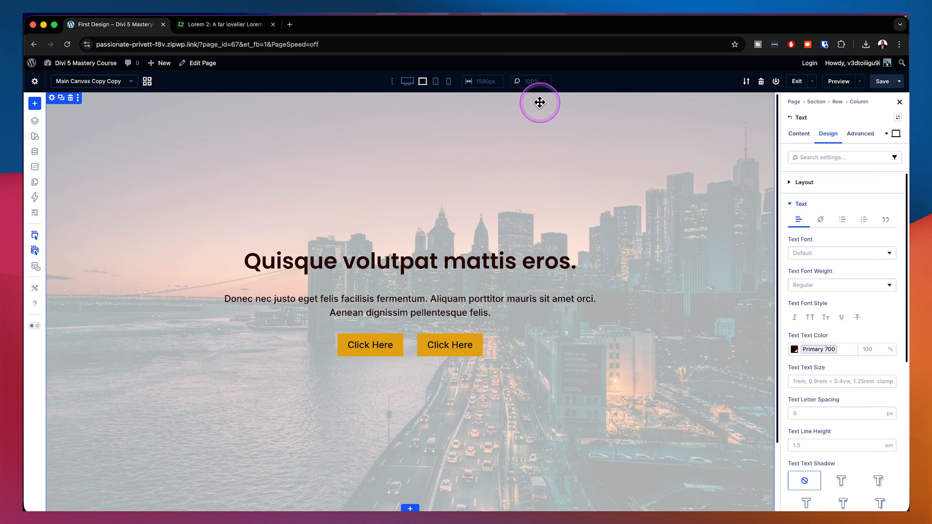
scroll(545, 436, "down", 3)
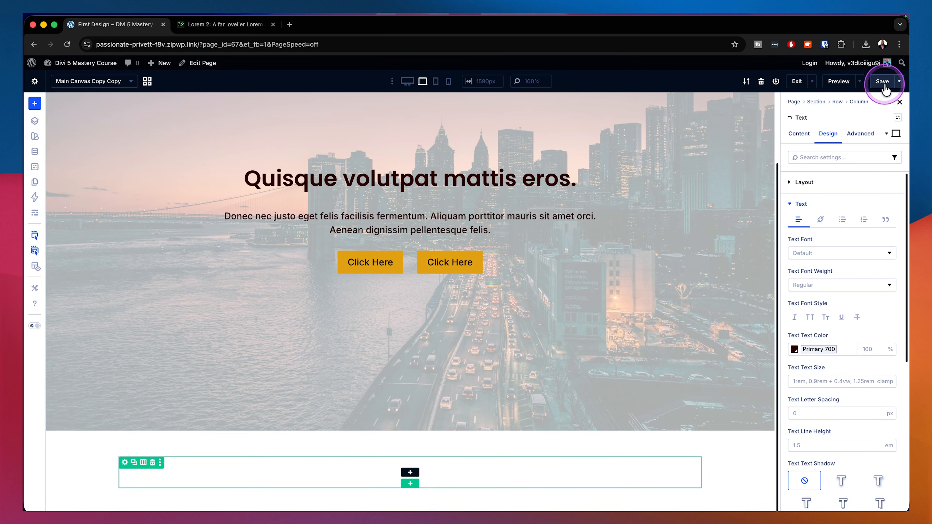
scroll(576, 268, "up", 2)
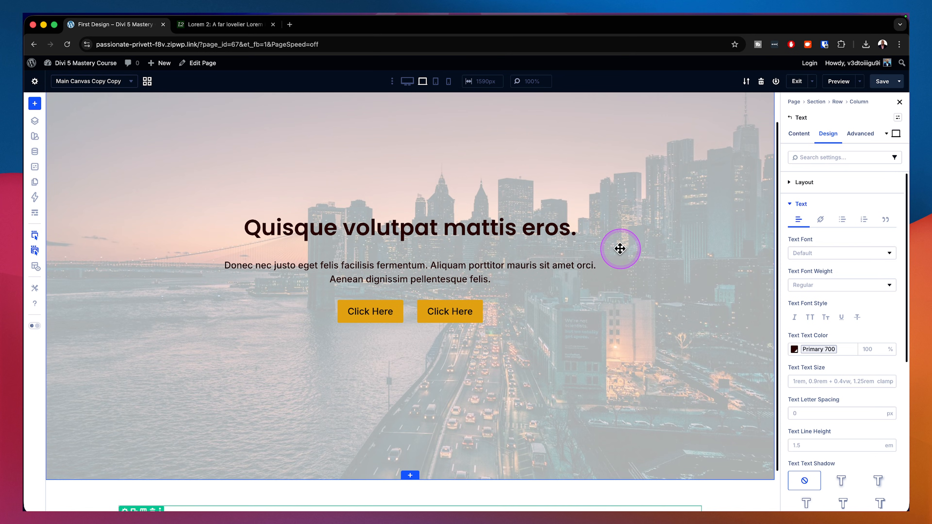
scroll(620, 248, "up", 2)
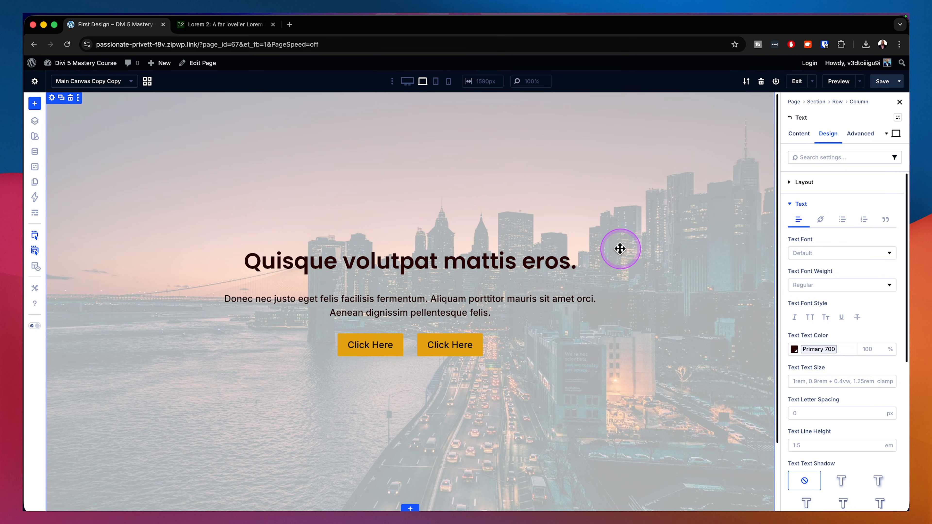
Make Main Canvas Copy Copy the page's main canvas from the canvas overview.
left_click(148, 82)
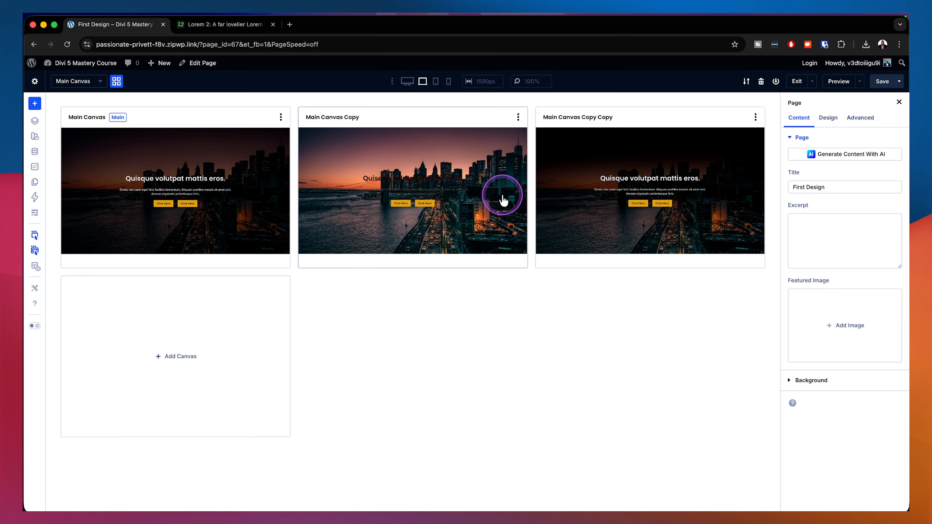
left_click(754, 119)
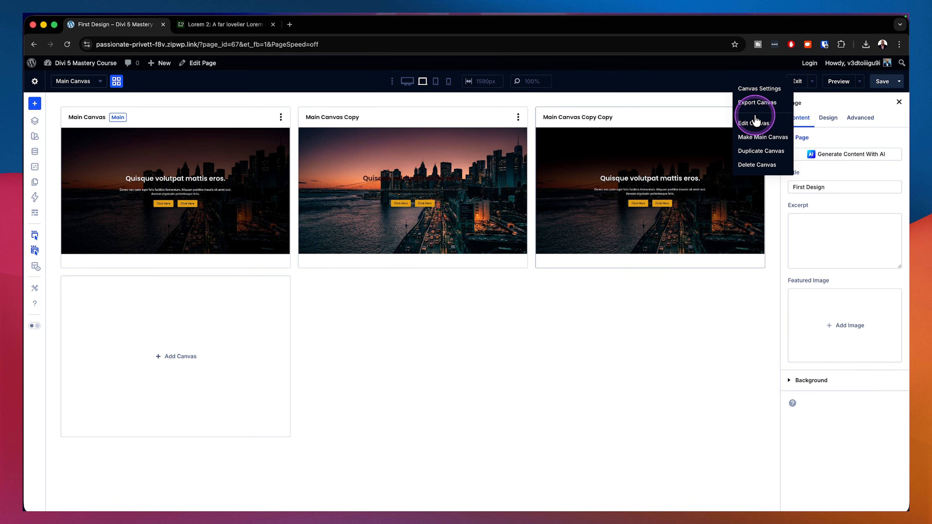
left_click(770, 143)
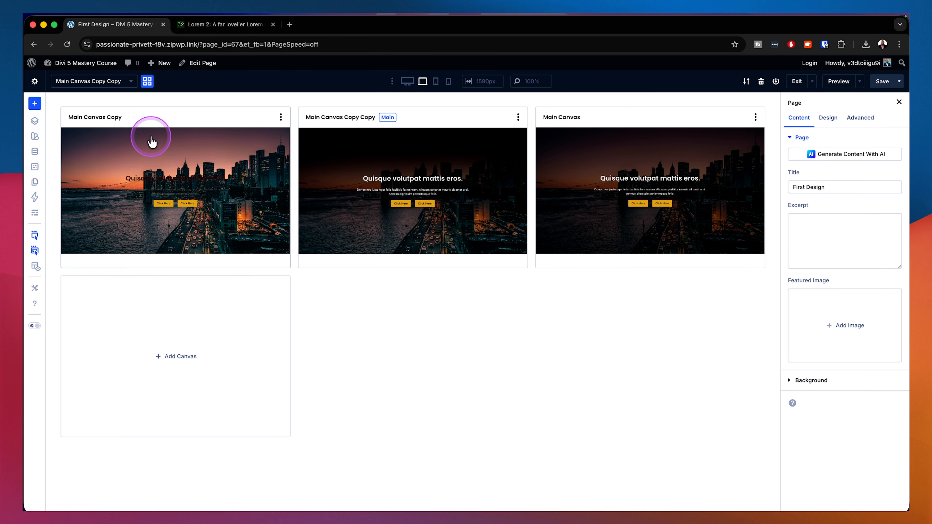
View the export options for the page layout and close them without exporting.
left_click(746, 82)
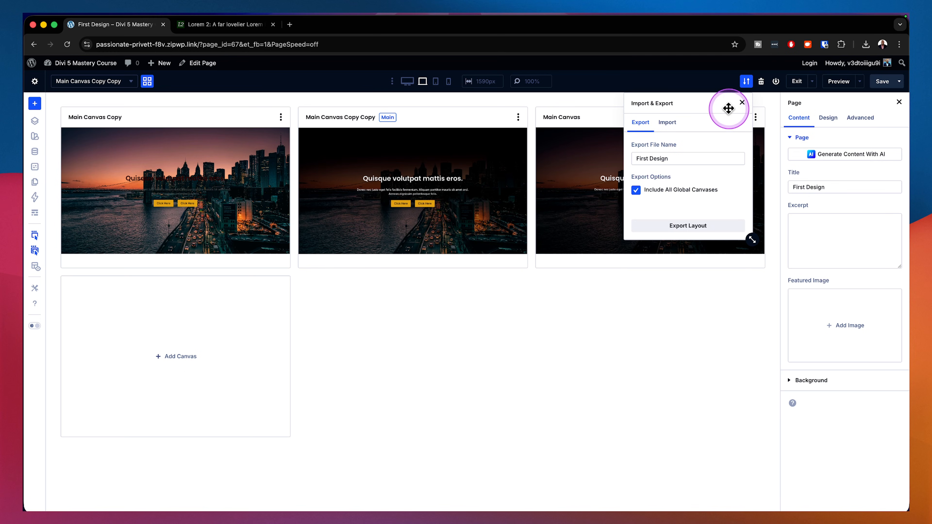
left_click(741, 104)
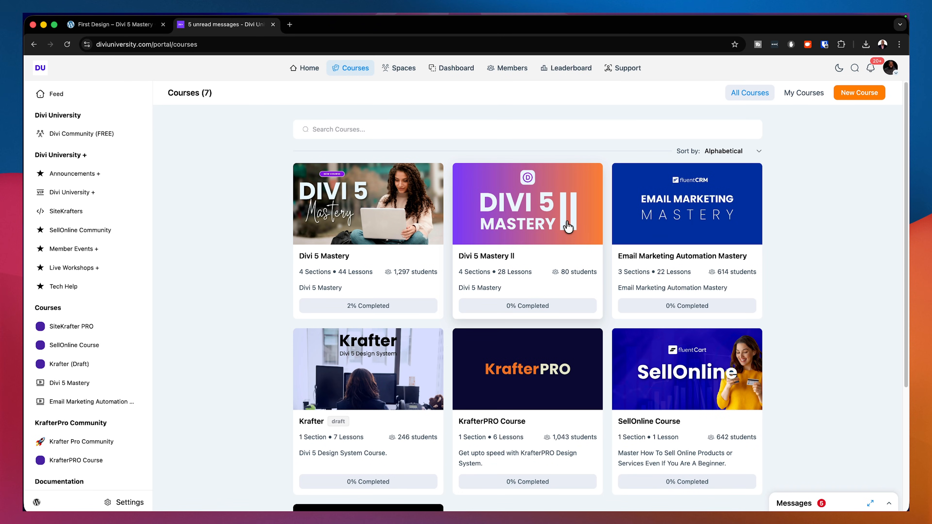
left_click(339, 215)
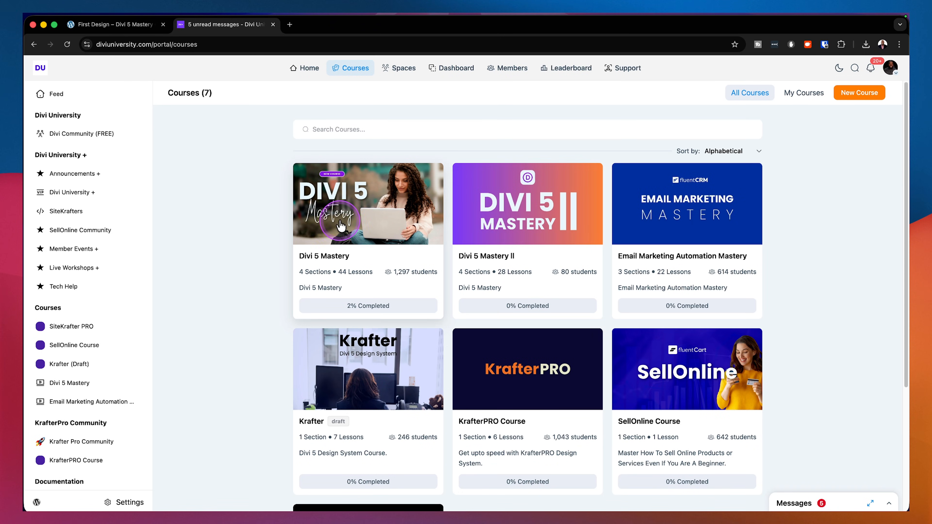